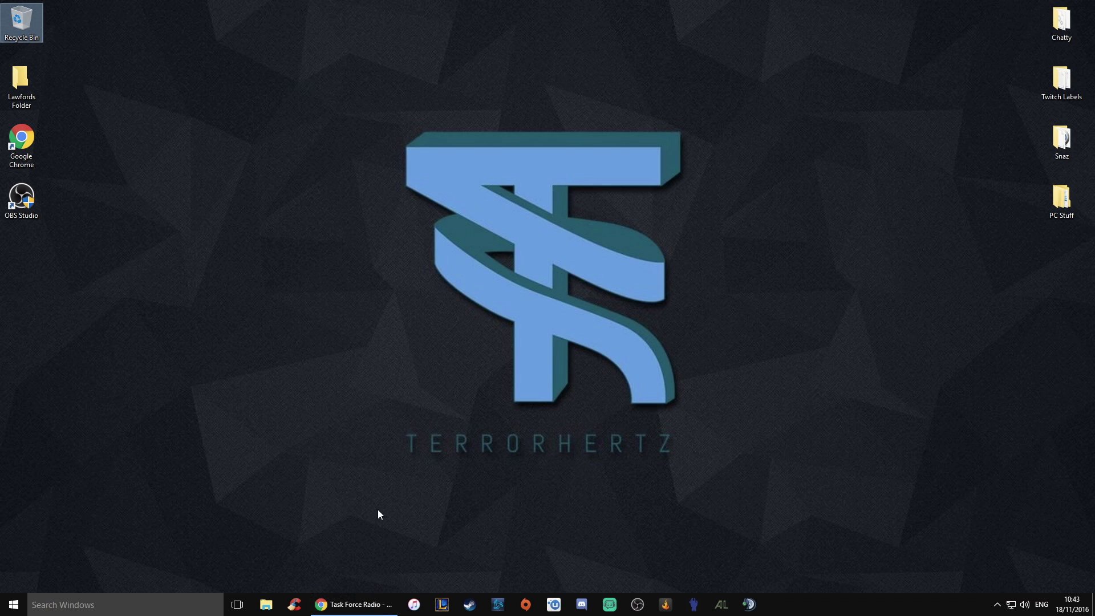
pyautogui.click(354, 604)
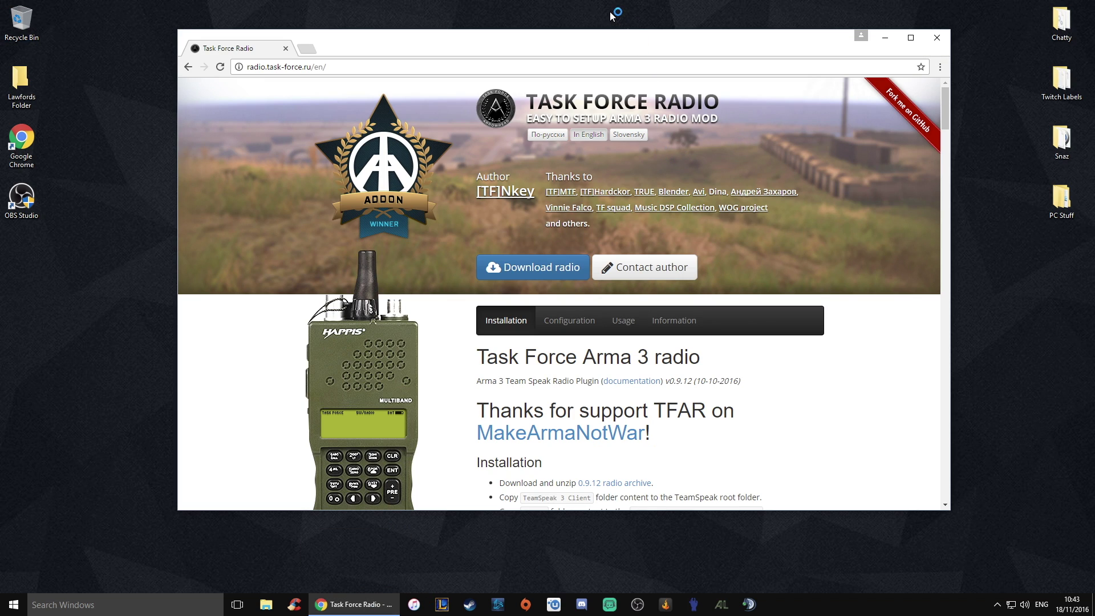
pyautogui.click(749, 605)
pyautogui.click(794, 101)
pyautogui.click(500, 269)
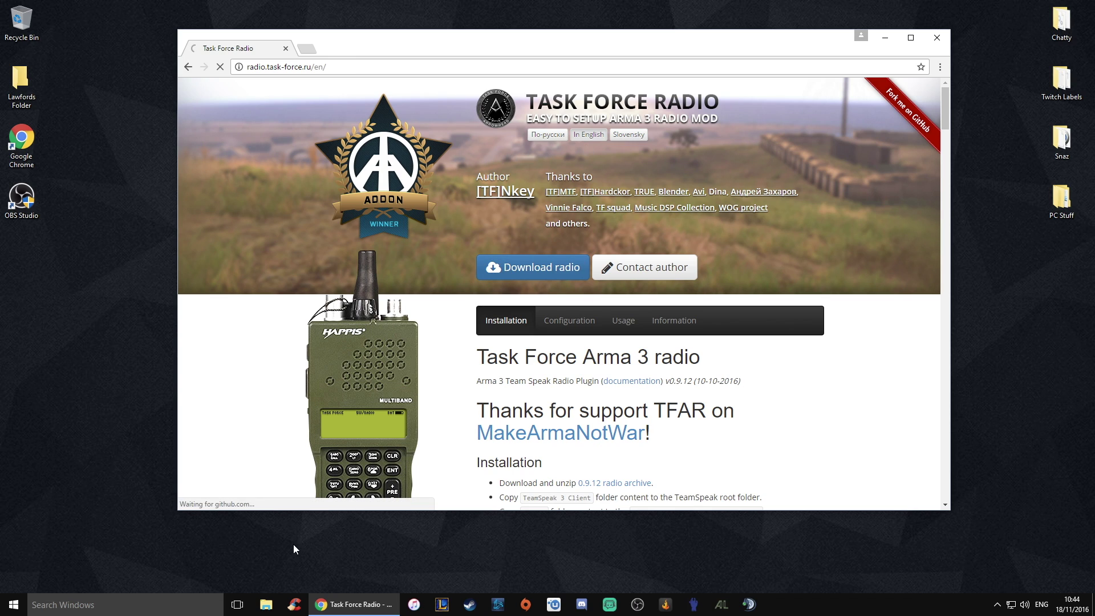
pyautogui.click(286, 496)
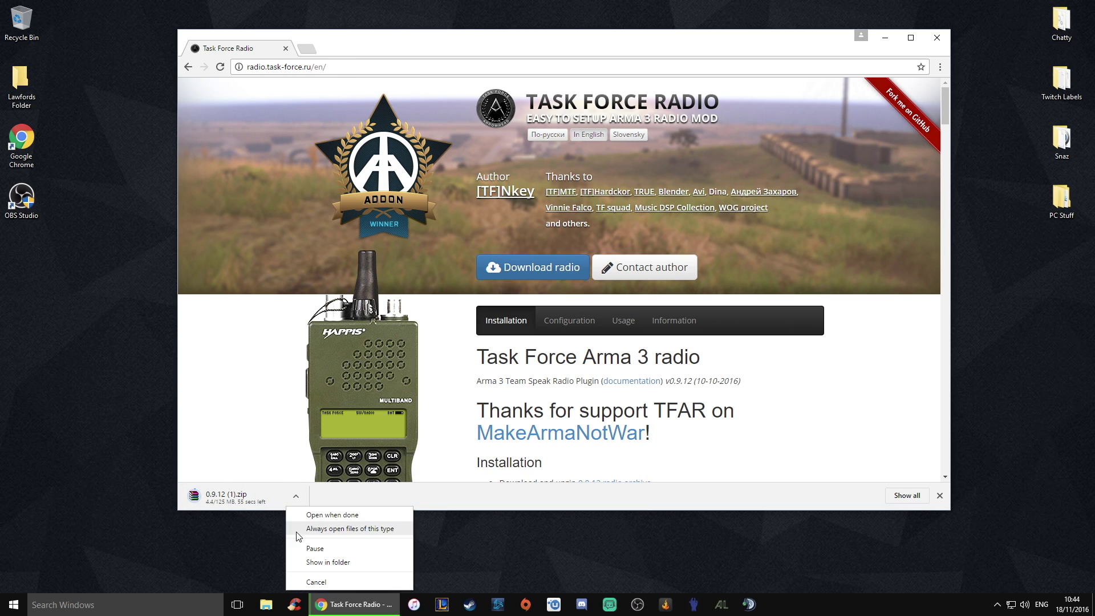
pyautogui.click(333, 583)
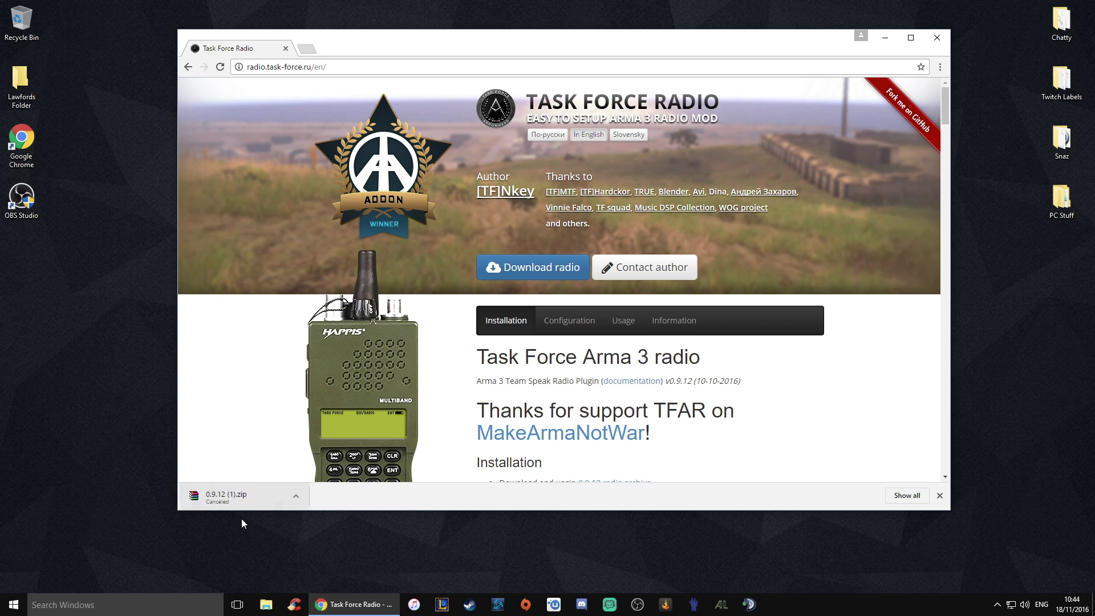
pyautogui.click(266, 604)
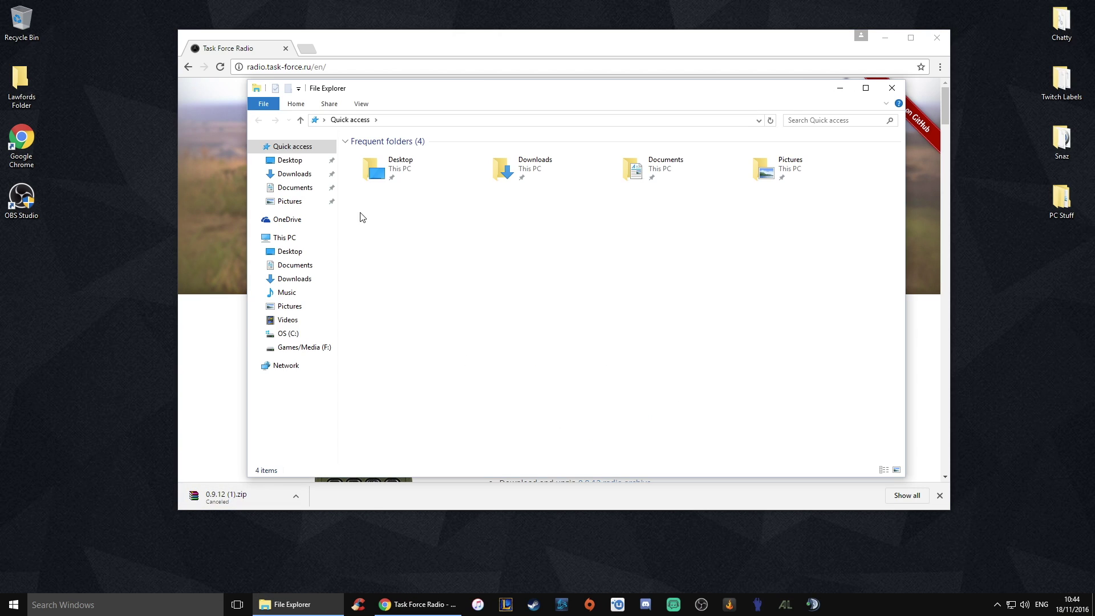
pyautogui.click(511, 166)
pyautogui.doubleClick(512, 166)
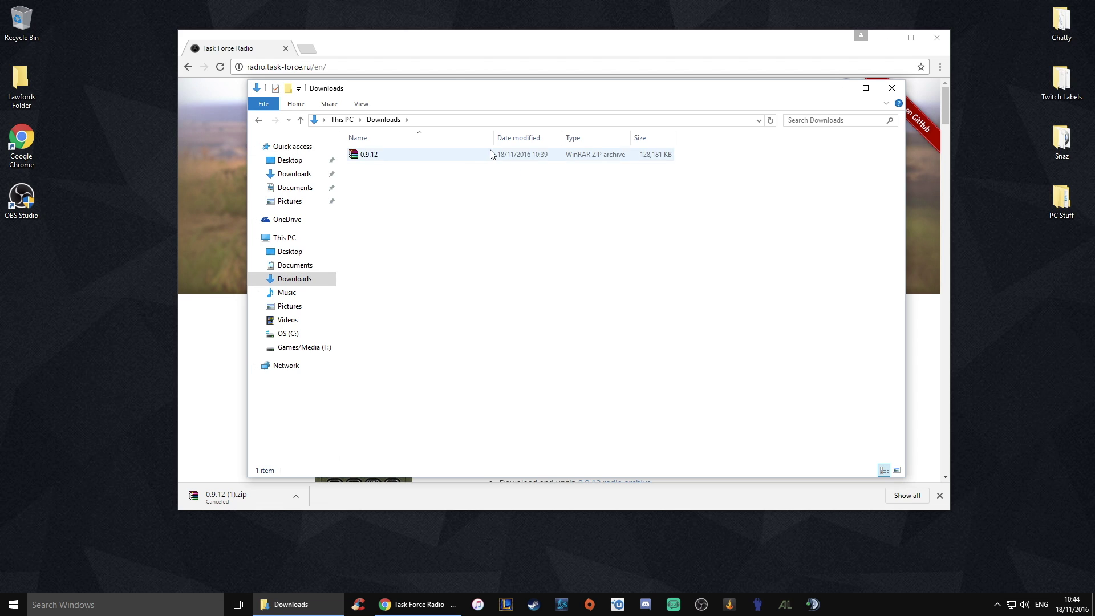
pyautogui.click(553, 155)
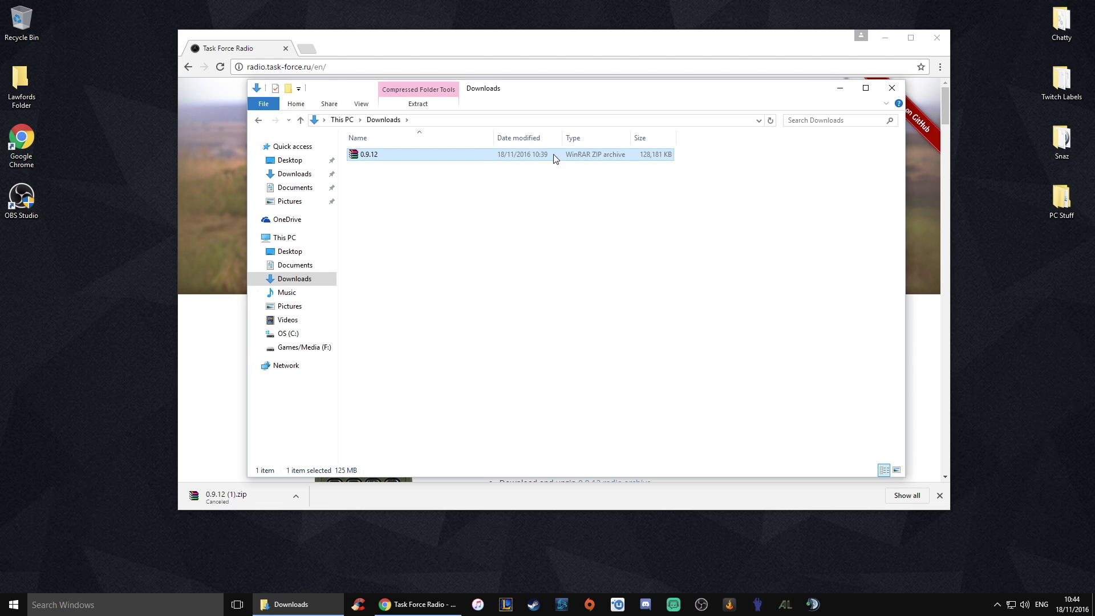
pyautogui.doubleClick(508, 157)
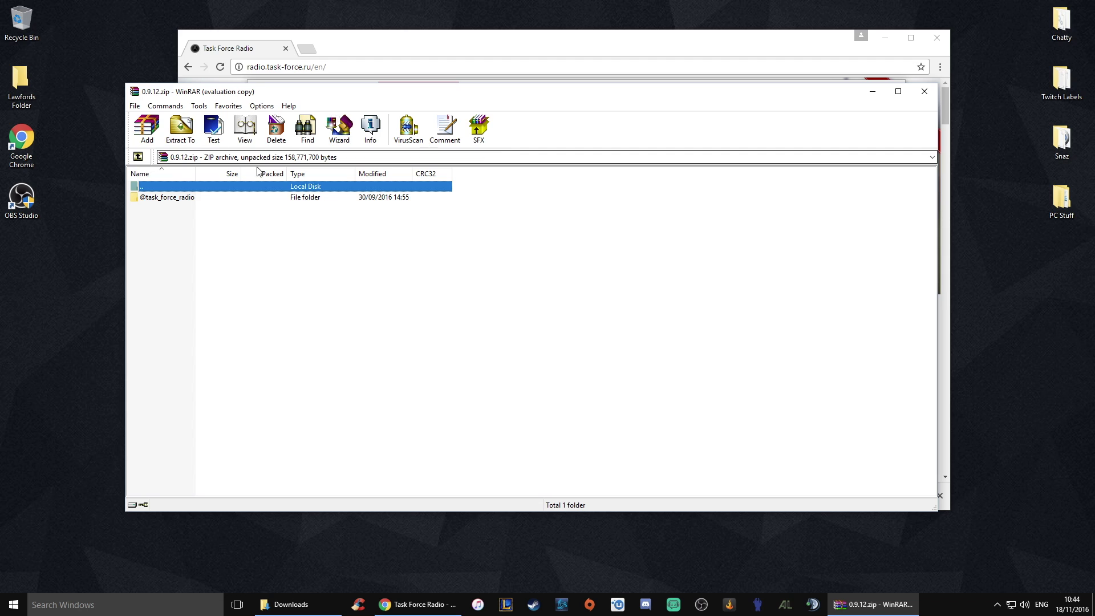
pyautogui.click(191, 198)
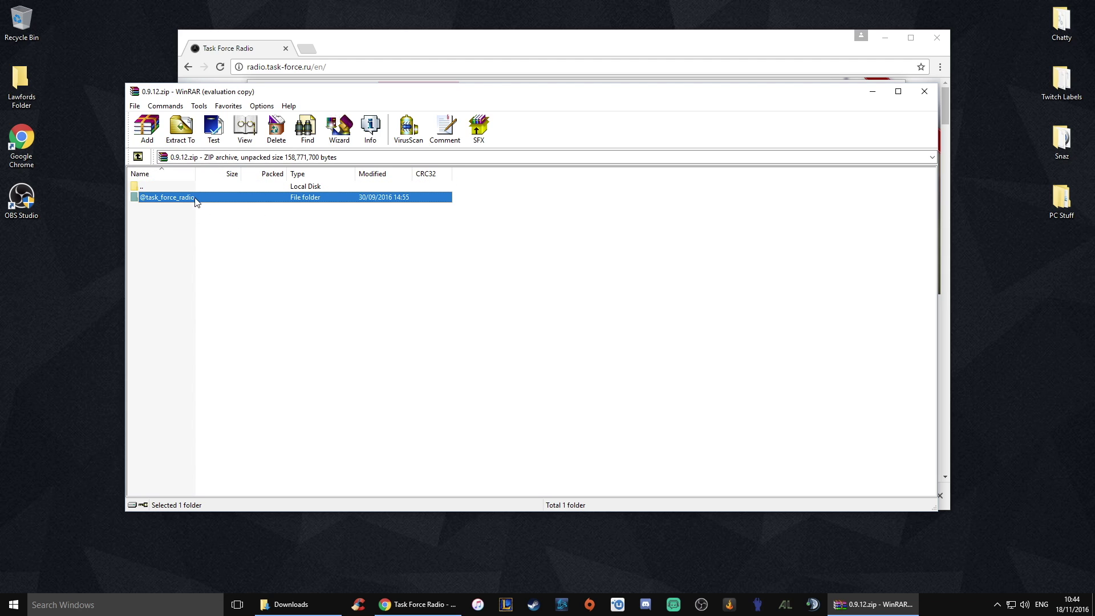
pyautogui.moveTo(19, 282); pyautogui.dragTo(19, 283)
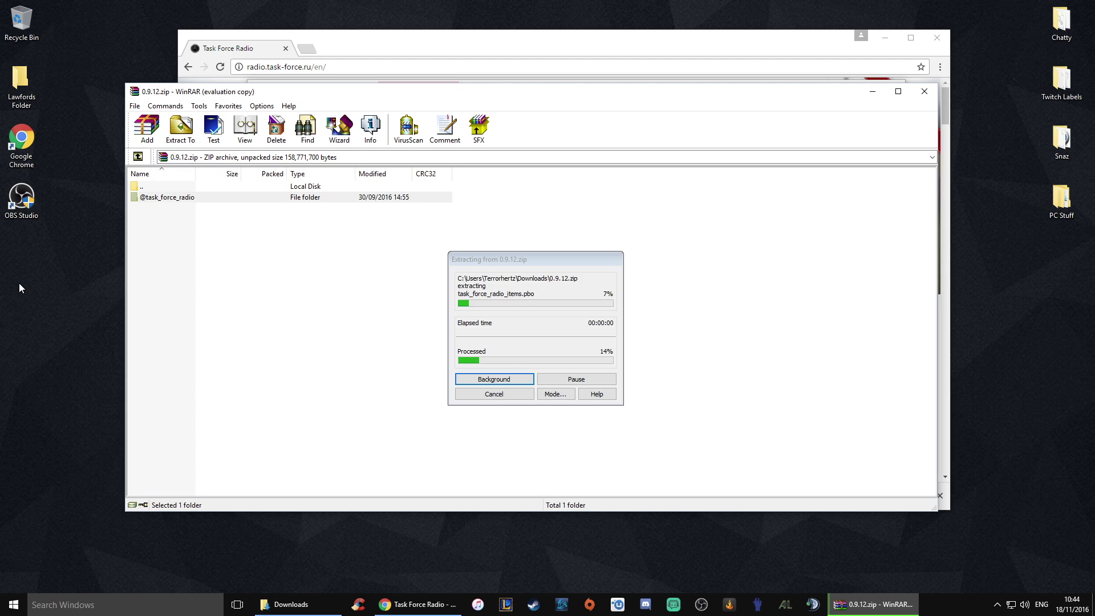
pyautogui.click(924, 92)
pyautogui.click(892, 86)
pyautogui.click(936, 37)
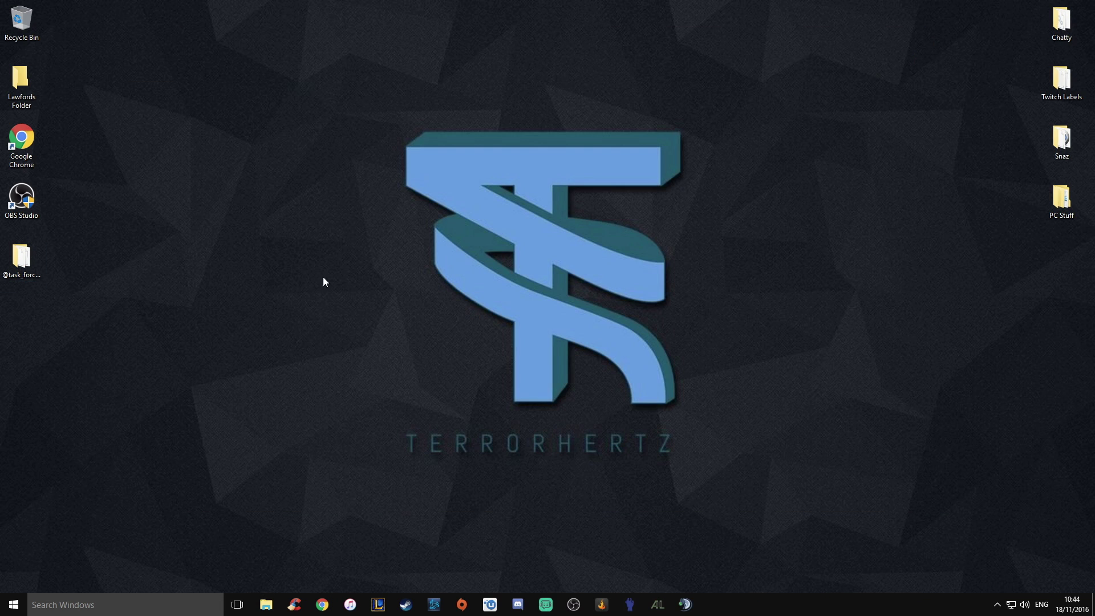
pyautogui.doubleClick(19, 260)
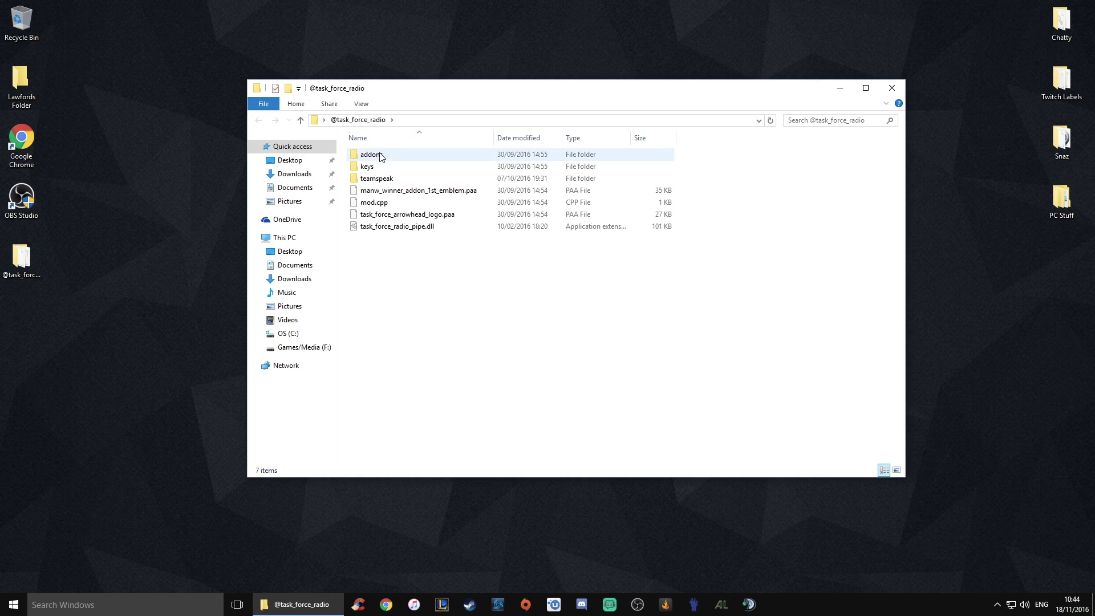
pyautogui.doubleClick(383, 178)
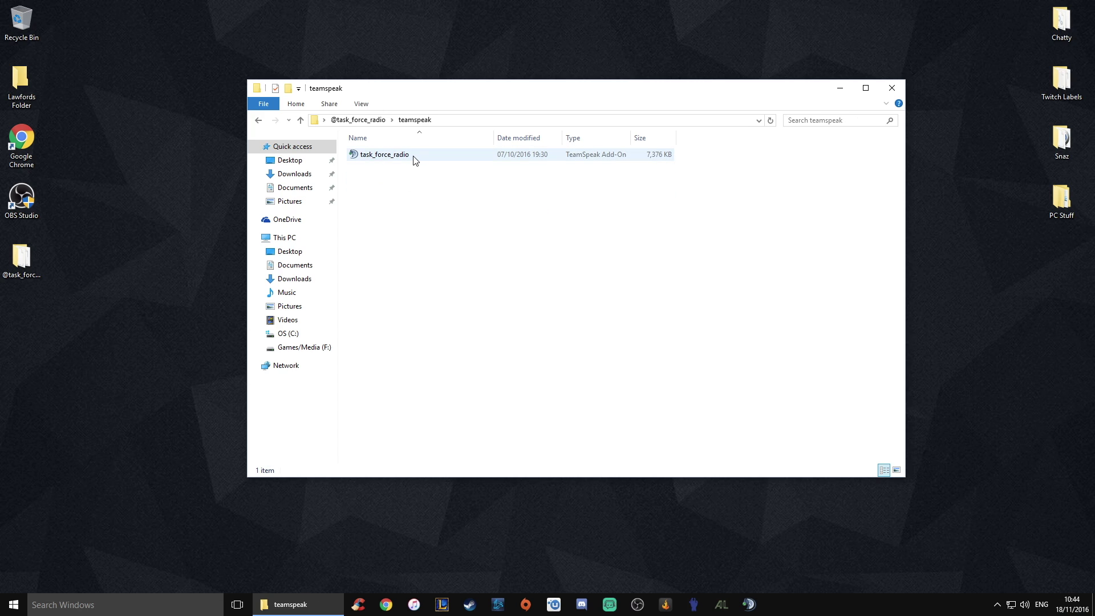
pyautogui.doubleClick(415, 159)
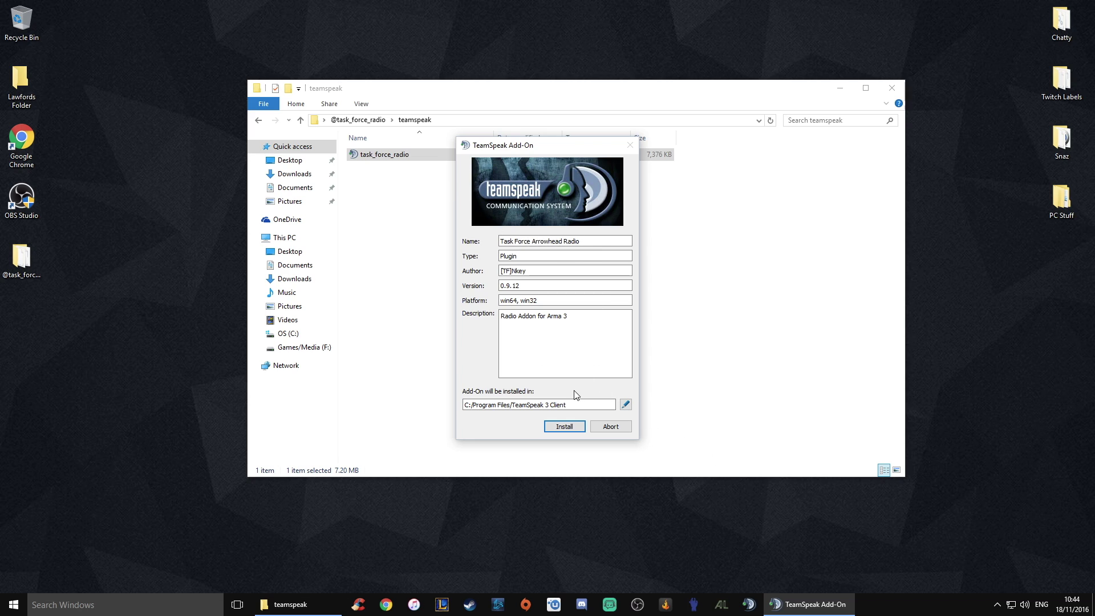
pyautogui.click(564, 427)
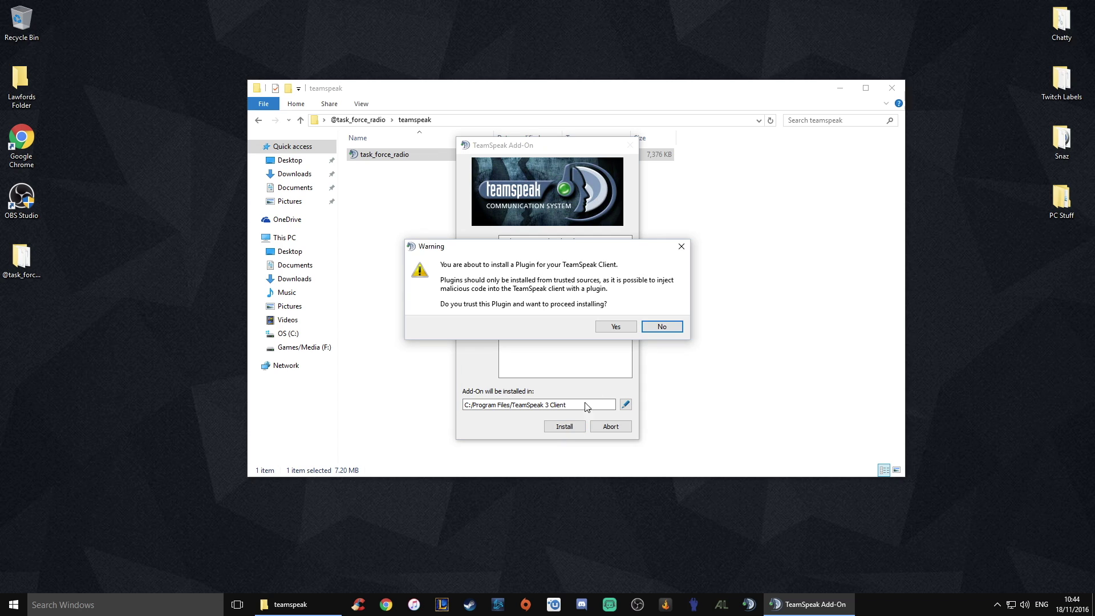
pyautogui.click(624, 328)
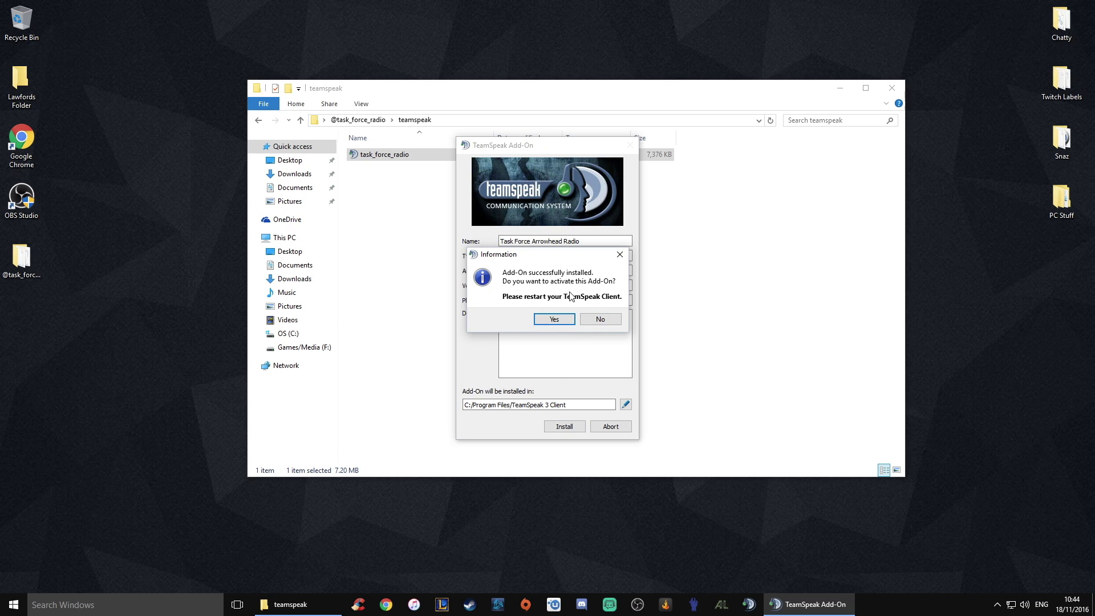
pyautogui.click(554, 319)
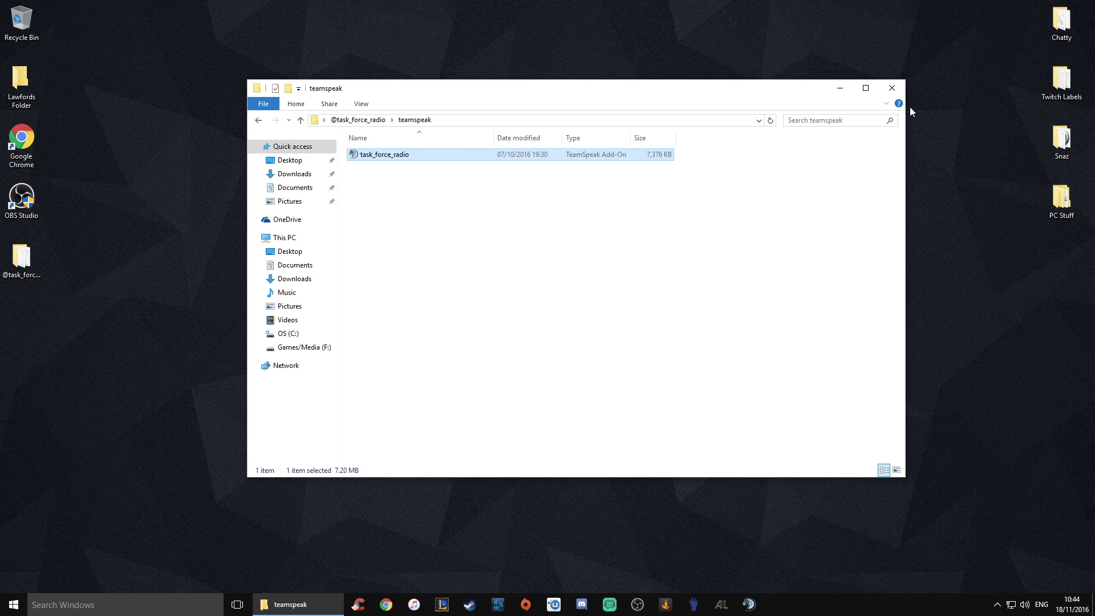
pyautogui.click(892, 88)
# Switch to TeamSpeak 3 and check in its plugin list whether Task Force Arma 3 Radio is enabled.
pyautogui.click(685, 604)
pyautogui.click(583, 115)
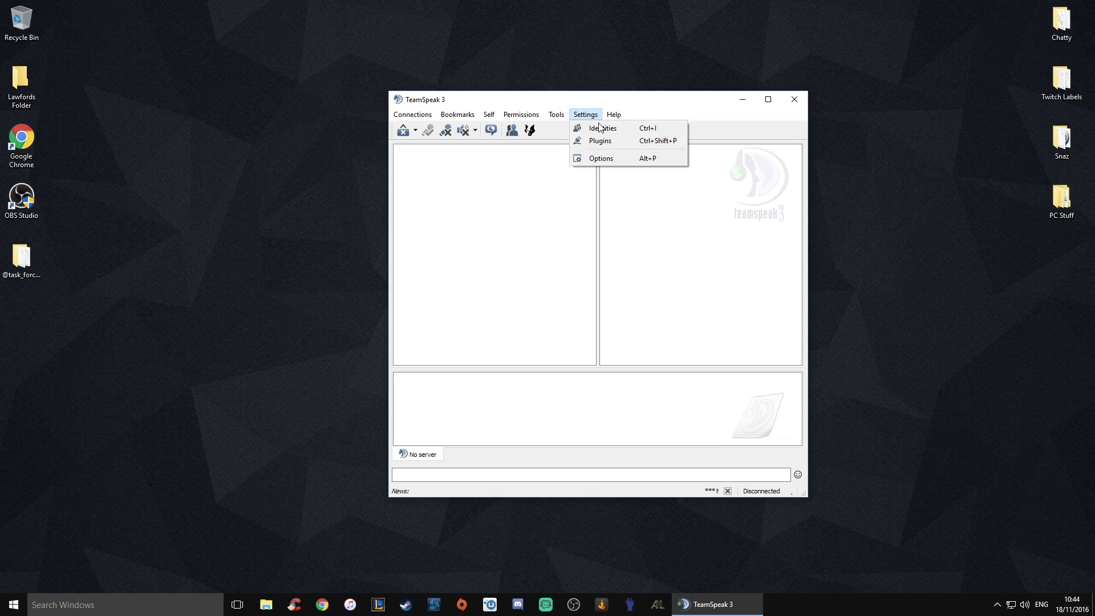
pyautogui.click(603, 141)
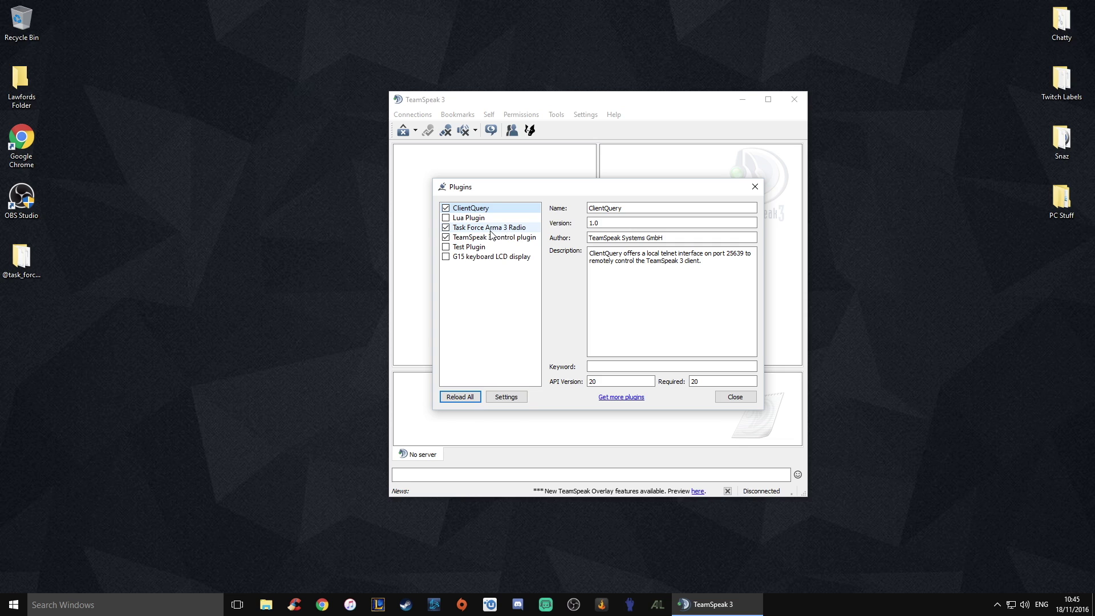
pyautogui.click(740, 399)
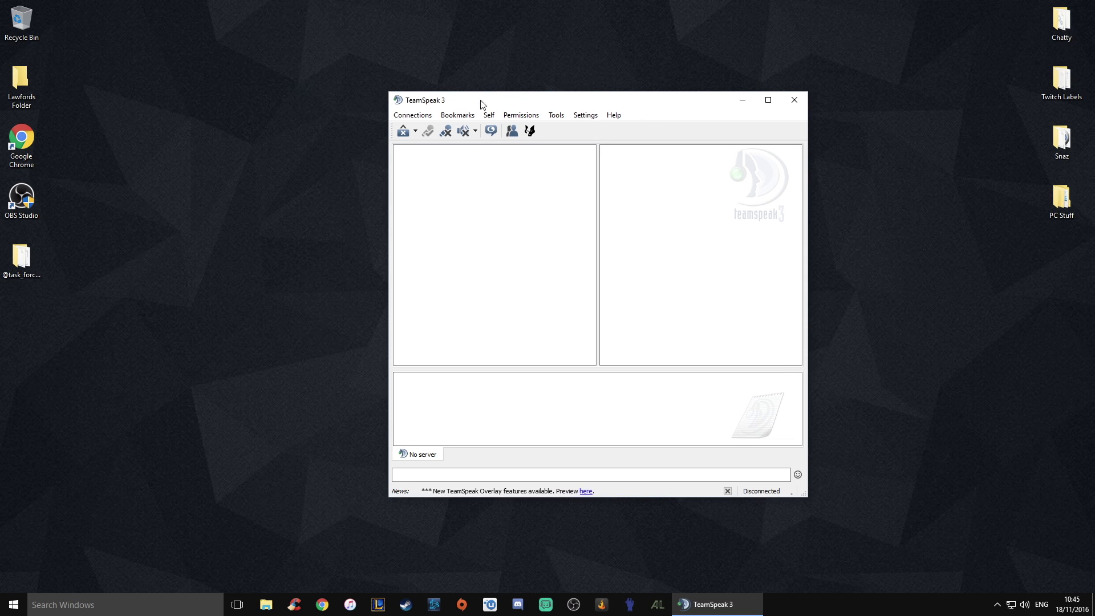
pyautogui.moveTo(479, 101); pyautogui.dragTo(444, 80)
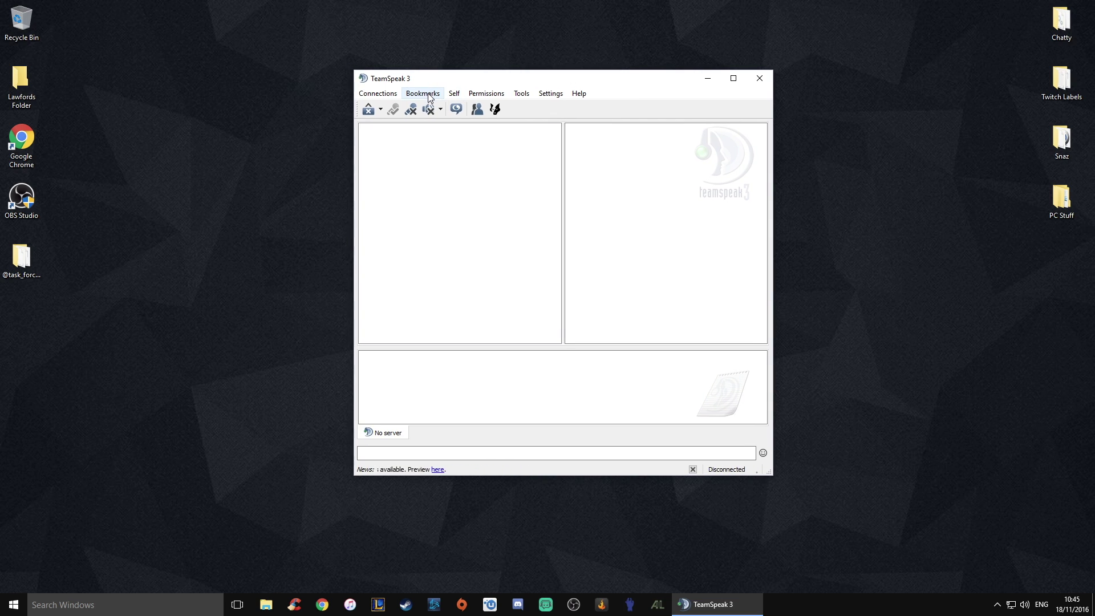
pyautogui.click(428, 97)
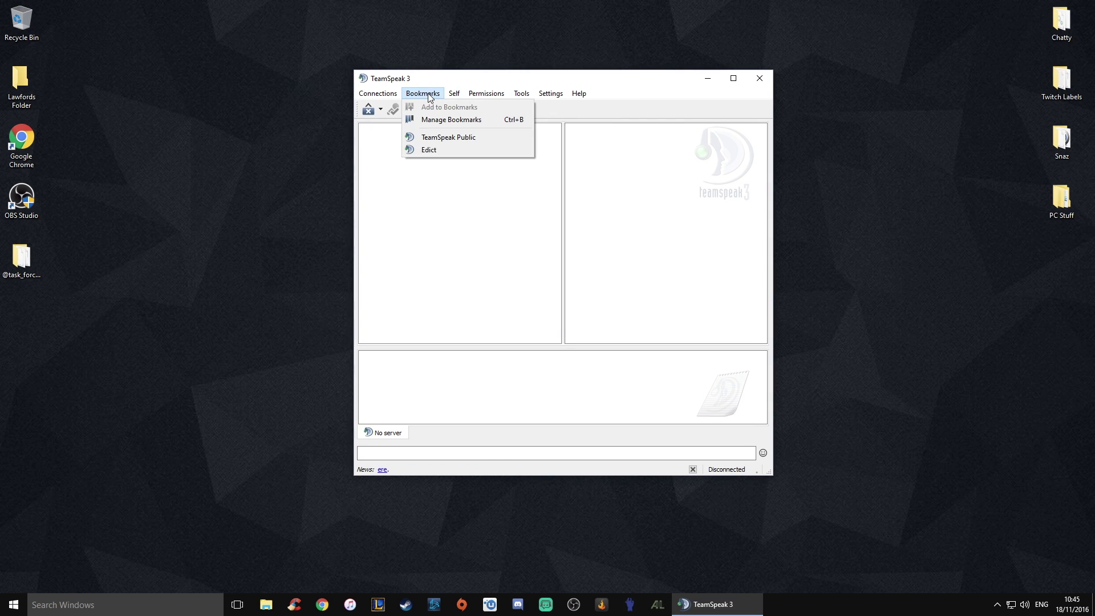
pyautogui.click(460, 119)
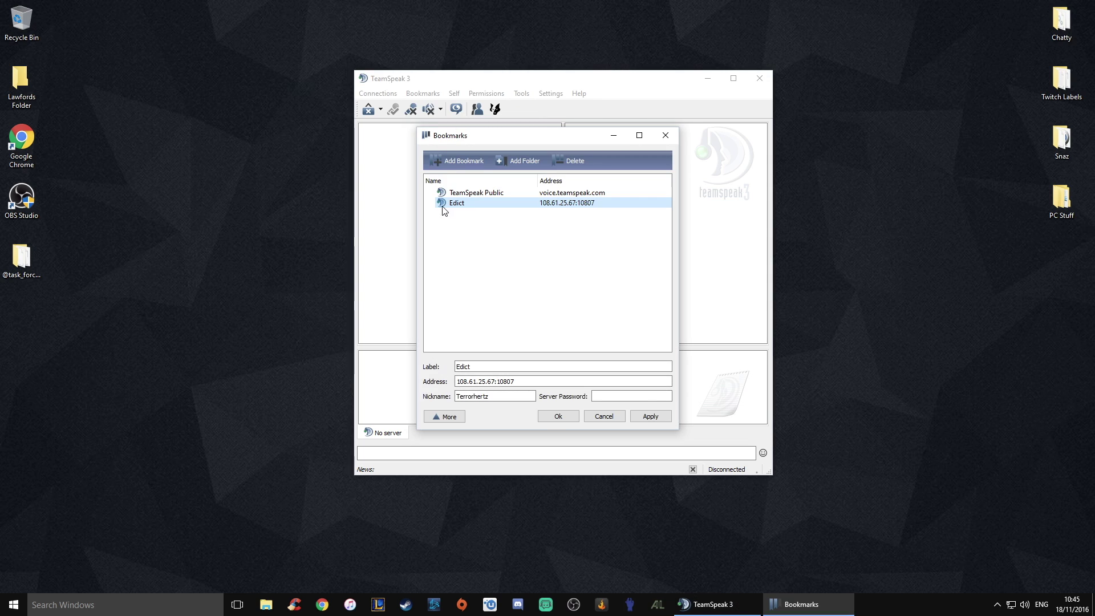
pyautogui.click(464, 162)
pyautogui.moveTo(491, 366); pyautogui.dragTo(422, 365)
pyautogui.write('fuidshfgisdhuhfds')
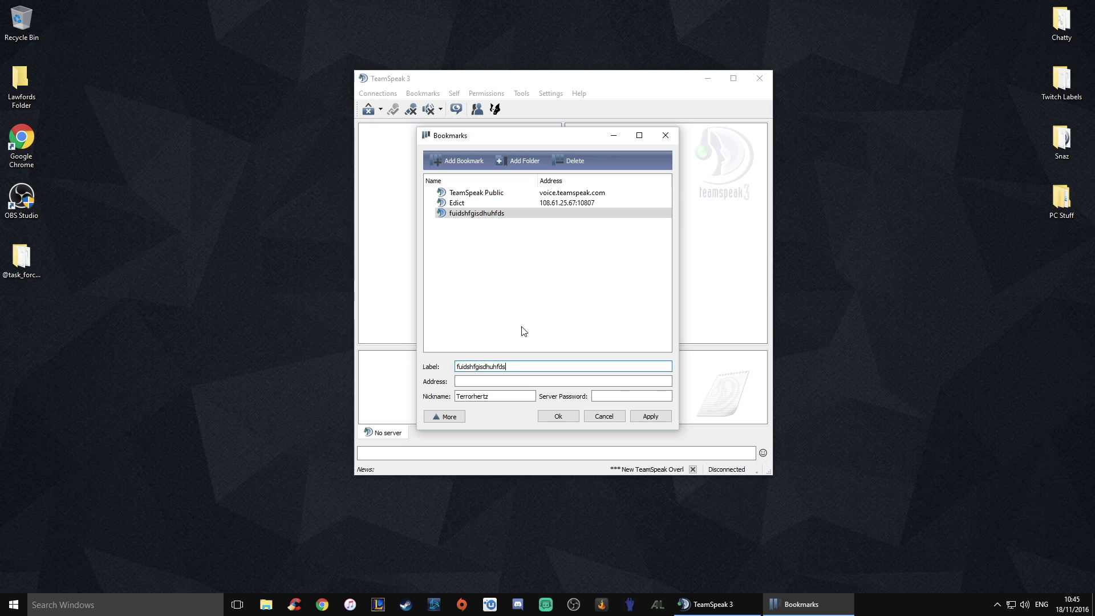
pyautogui.press('BackSpace')
pyautogui.press('BackSpace')
pyautogui.press('BackSpace')
pyautogui.press('BackSpace')
pyautogui.press('BackSpace')
pyautogui.press('BackSpace')
pyautogui.press('BackSpace')
pyautogui.press('BackSpace')
pyautogui.press('BackSpace')
pyautogui.press('BackSpace')
pyautogui.press('BackSpace')
pyautogui.press('BackSpace')
pyautogui.press('BackSpace')
pyautogui.press('BackSpace')
pyautogui.press('BackSpace')
pyautogui.press('BackSpace')
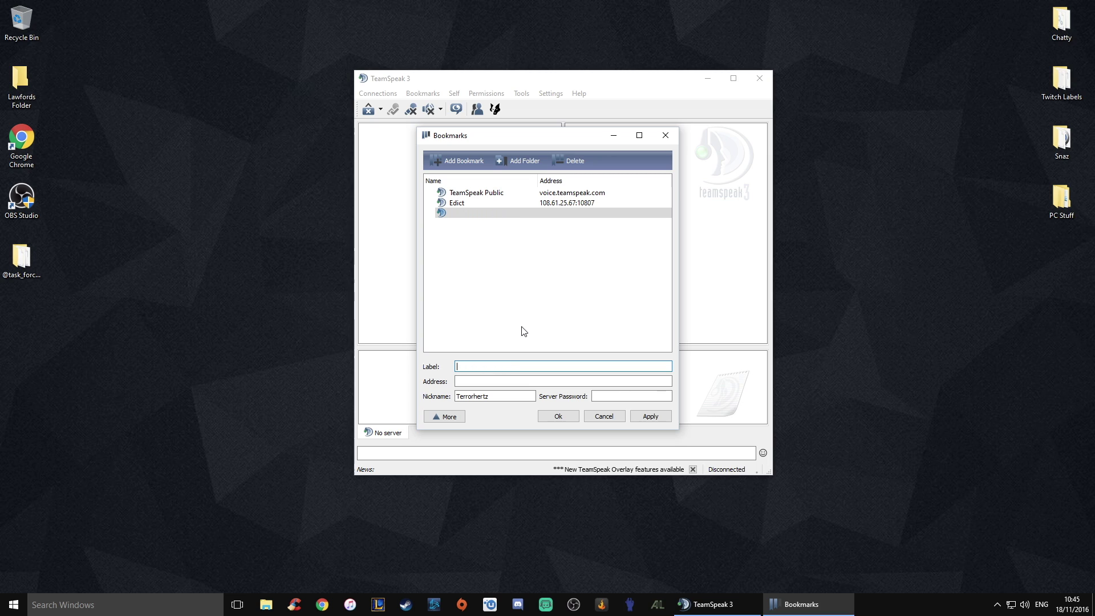
pyautogui.click(495, 379)
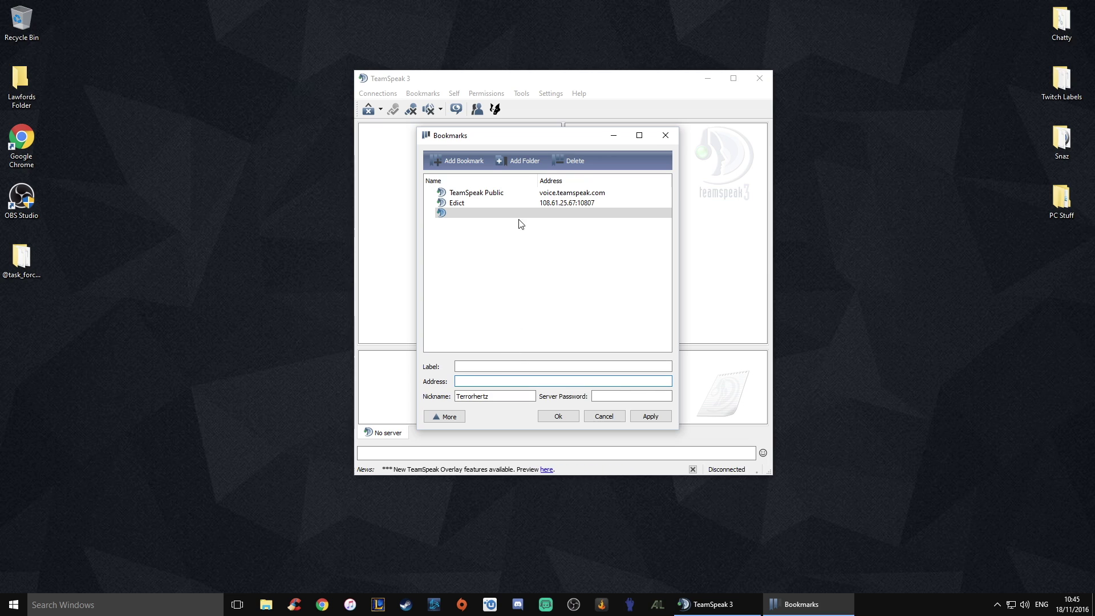
# Examine the label, address and server password fields of the Edict bookmark, and discard the pending bookmark changes.
pyautogui.click(518, 200)
pyautogui.click(474, 367)
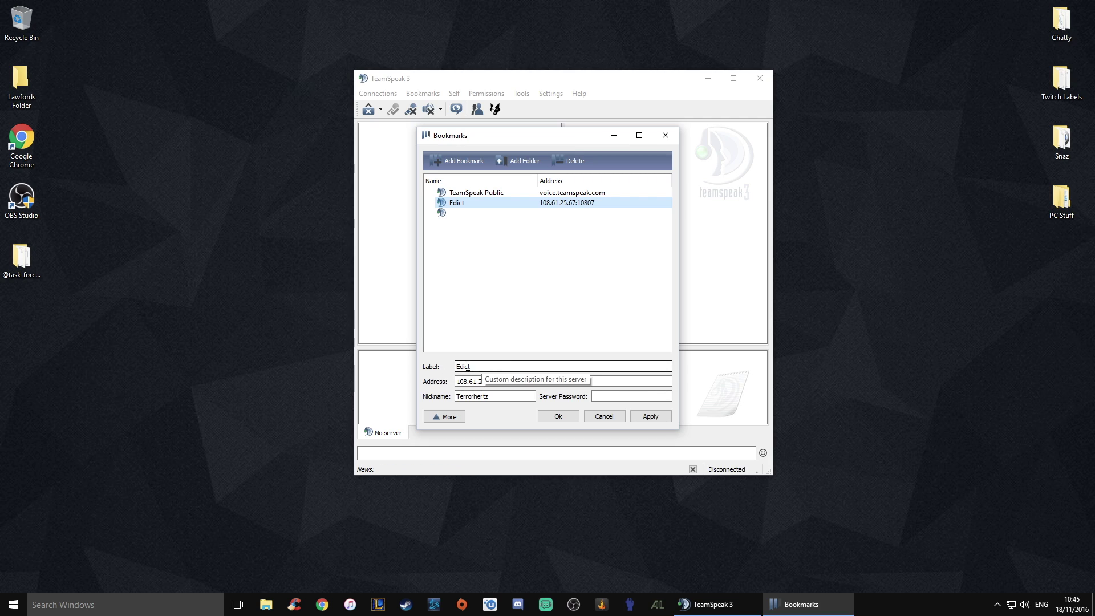
pyautogui.click(458, 380)
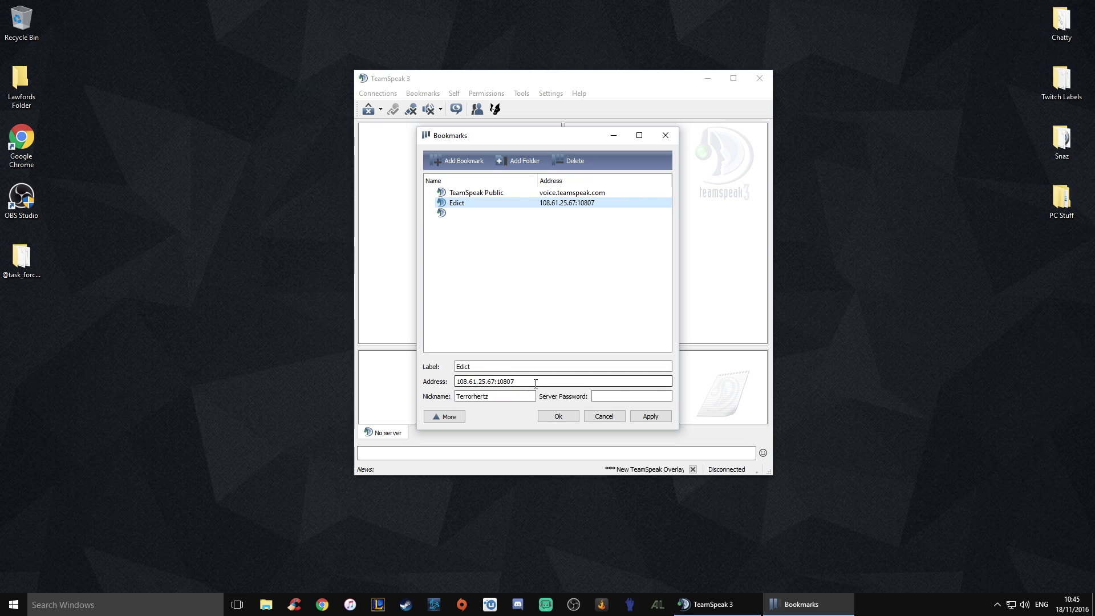
pyautogui.click(650, 397)
pyautogui.click(603, 416)
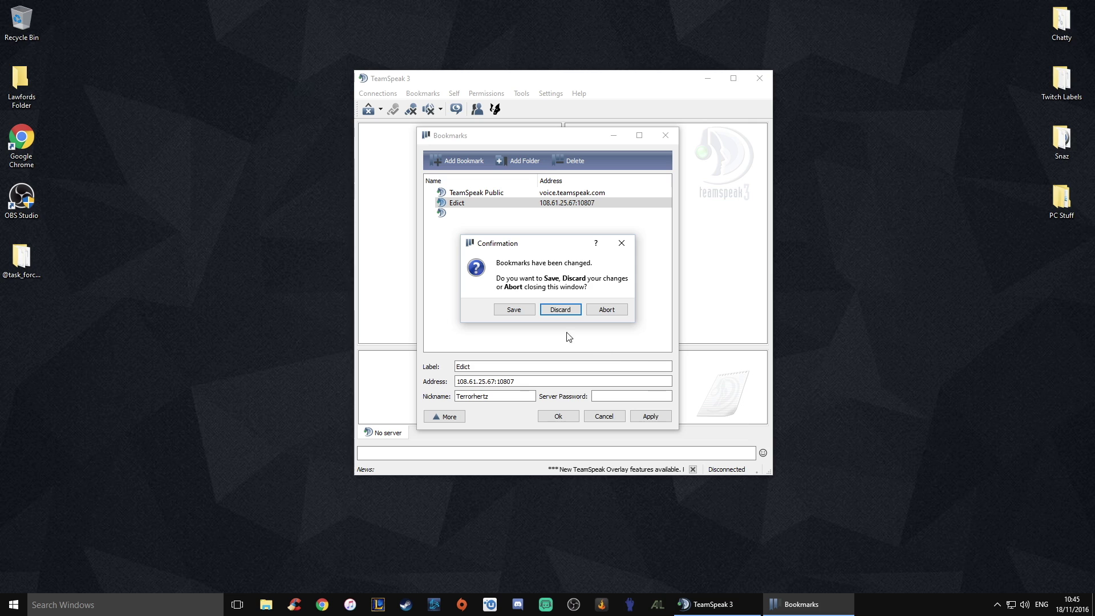
pyautogui.click(569, 311)
# Connect to the bookmarked Edict server and join the Waiting For a Slot channel in the TaskForceRadio section.
pyautogui.click(423, 93)
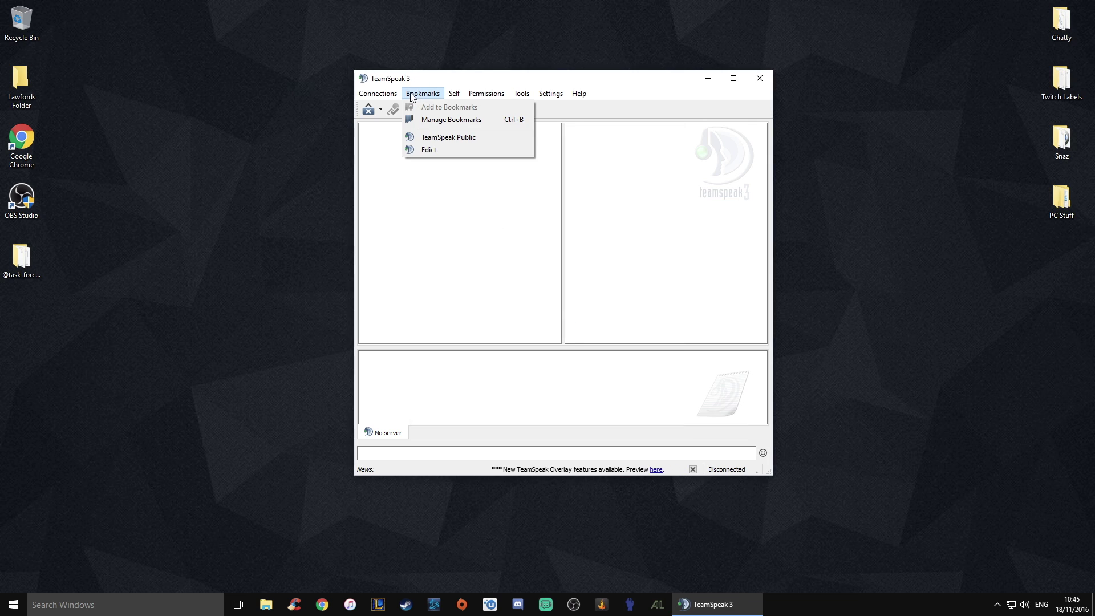
pyautogui.click(432, 150)
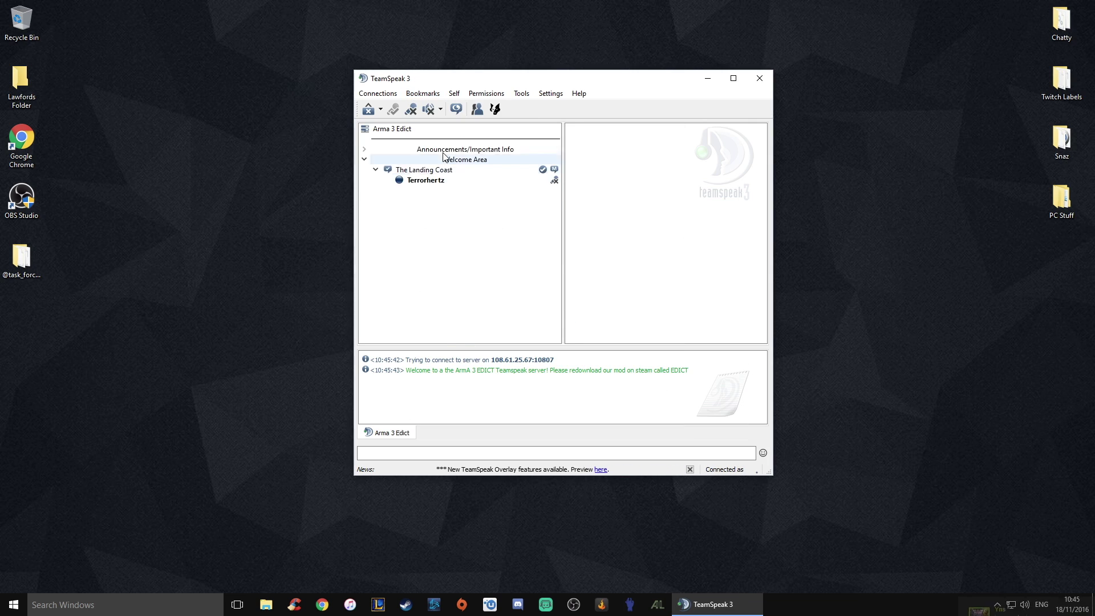
pyautogui.moveTo(556, 156); pyautogui.dragTo(556, 218)
pyautogui.doubleClick(456, 180)
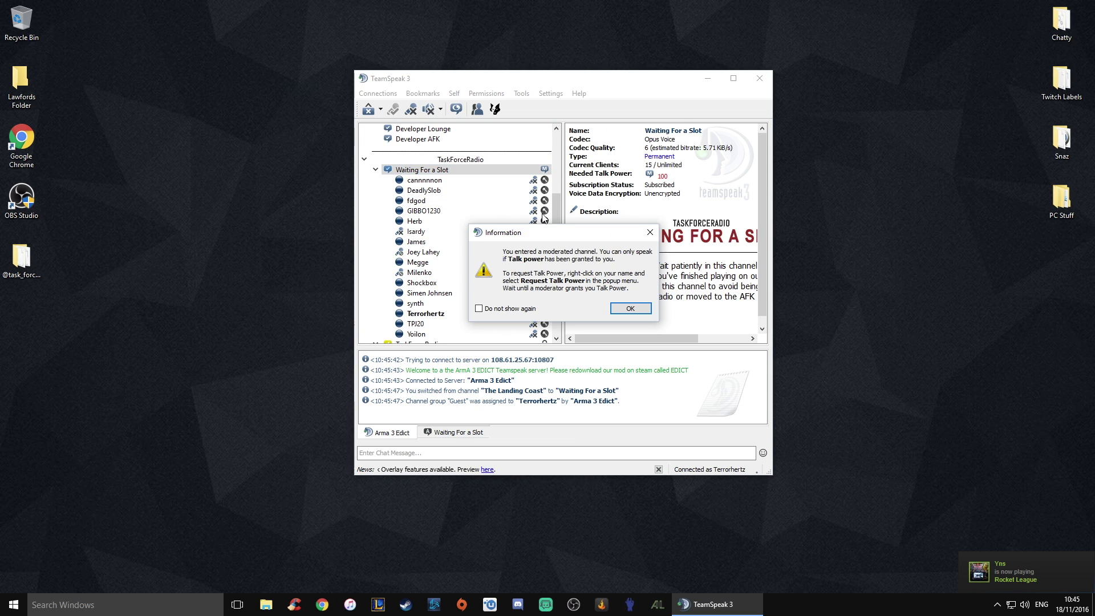
pyautogui.click(629, 308)
pyautogui.scroll(-7, 558, 246)
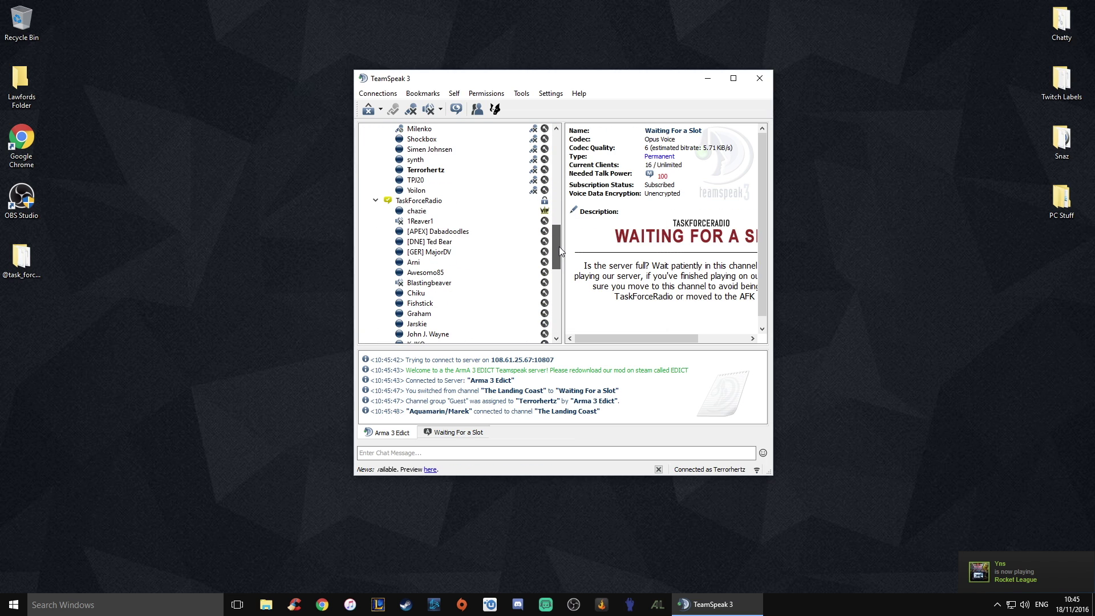
pyautogui.moveTo(562, 265); pyautogui.dragTo(556, 235)
pyautogui.scroll(-1, 557, 239)
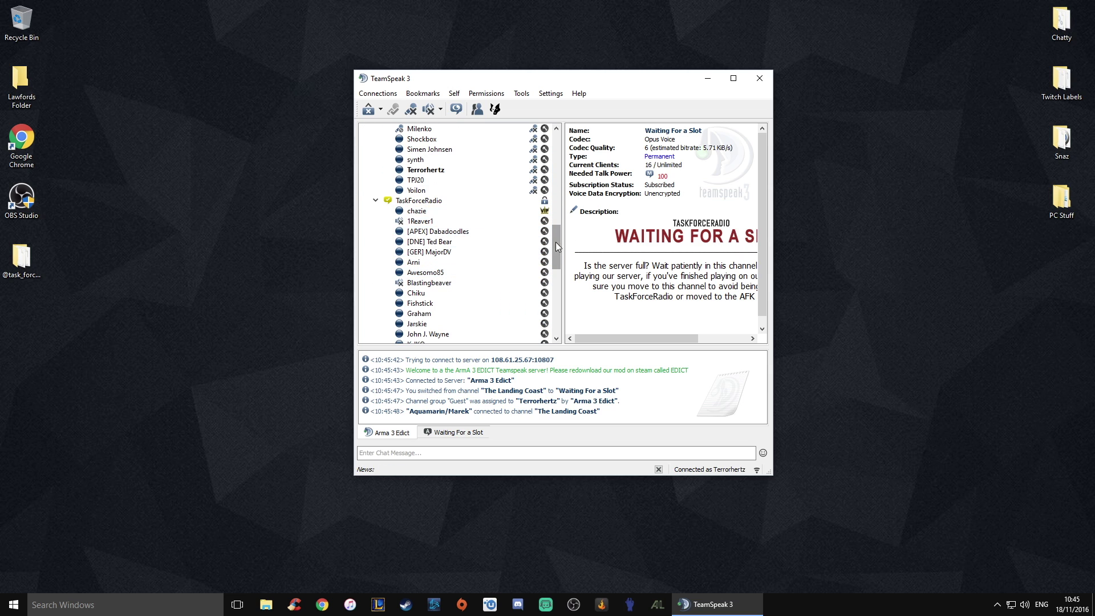
pyautogui.scroll(4, 556, 246)
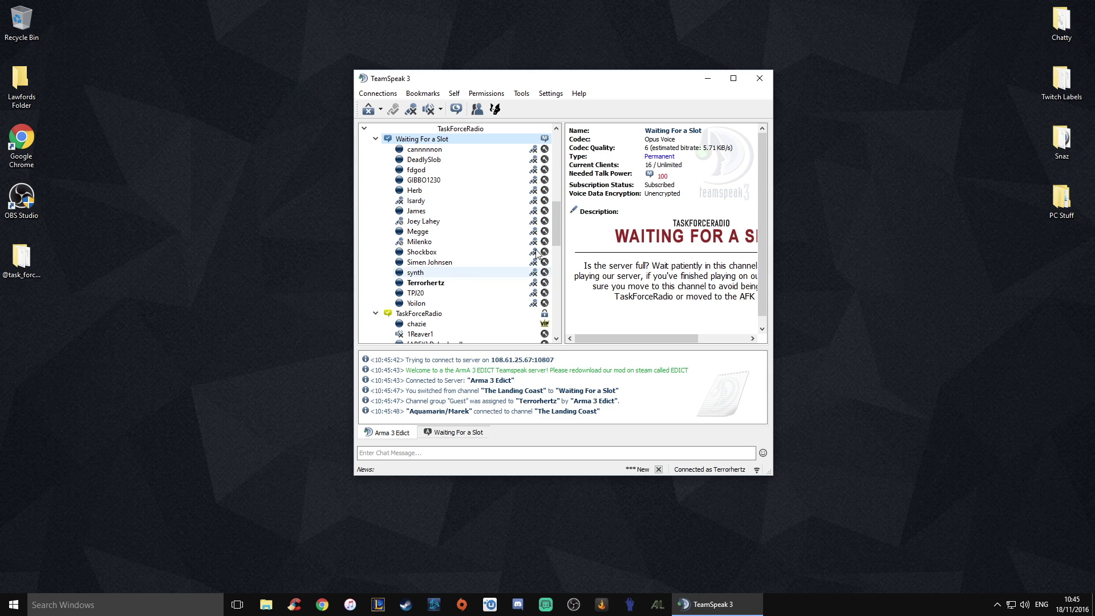
# Look through the members listed in the TaskForceRadio channel, and close the TeamSpeak 3 window.
pyautogui.scroll(-4, 554, 228)
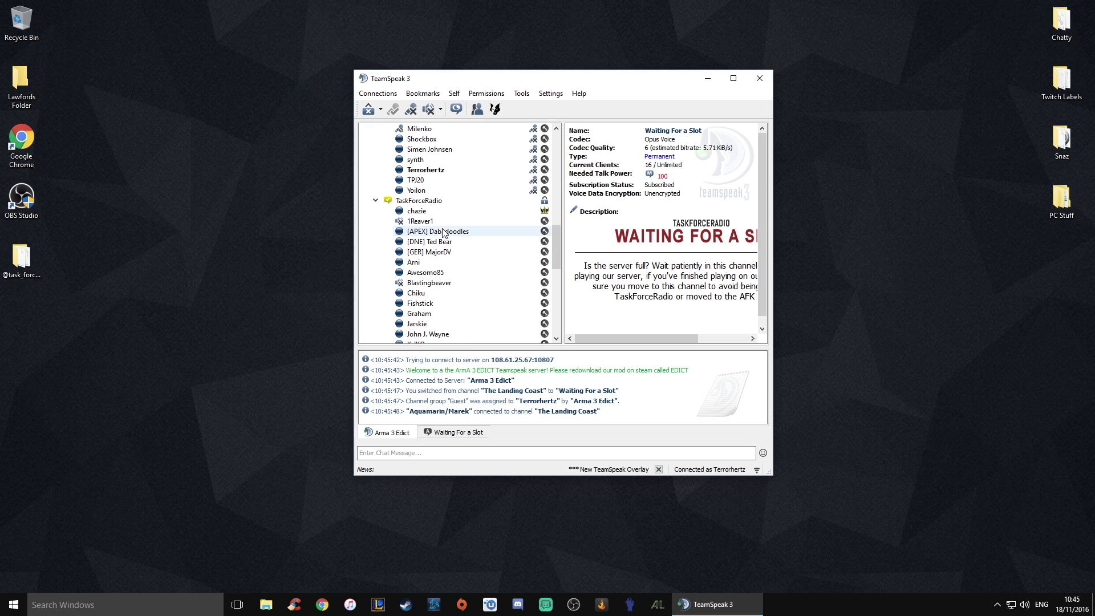
pyautogui.scroll(-2, 556, 239)
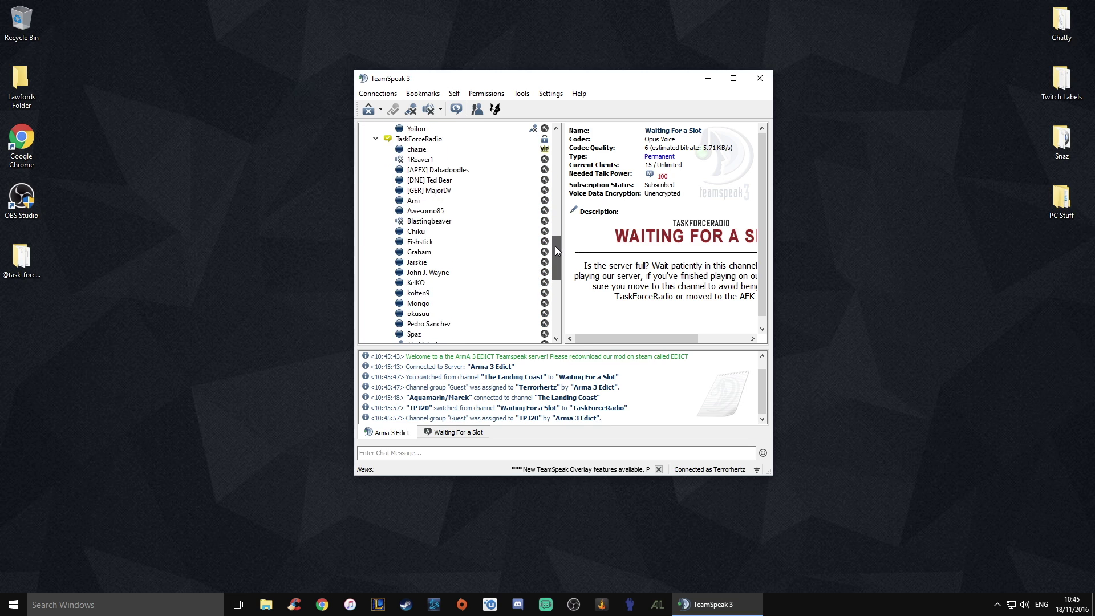
pyautogui.moveTo(555, 250); pyautogui.dragTo(588, 131)
pyautogui.click(762, 81)
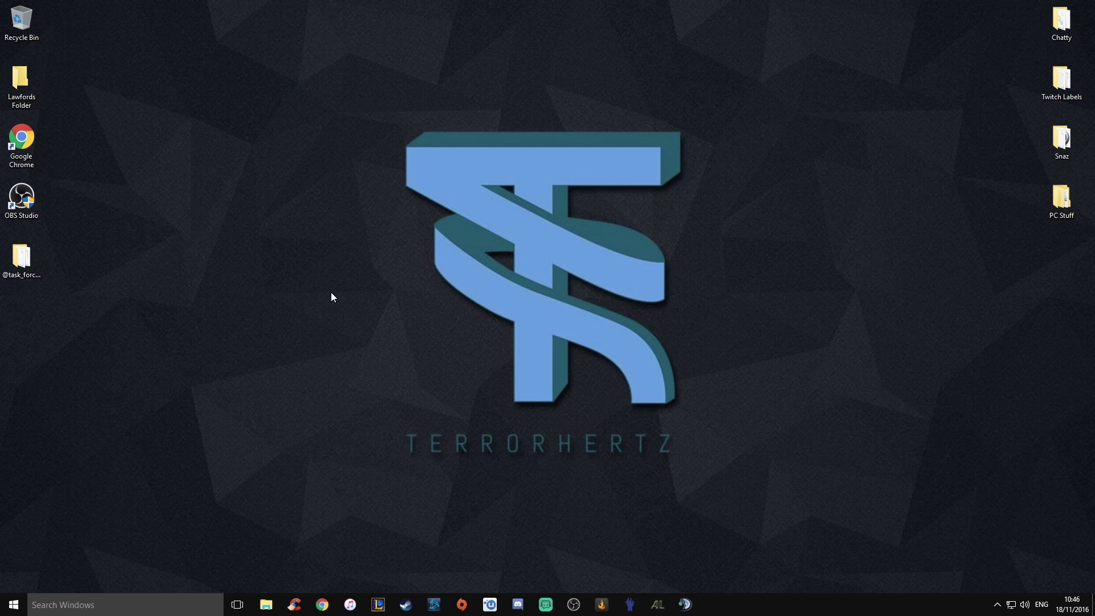
# Switch to File Explorer and locate the Steam folder inside Program Files (x86) on the OS (C:) drive.
pyautogui.click(23, 266)
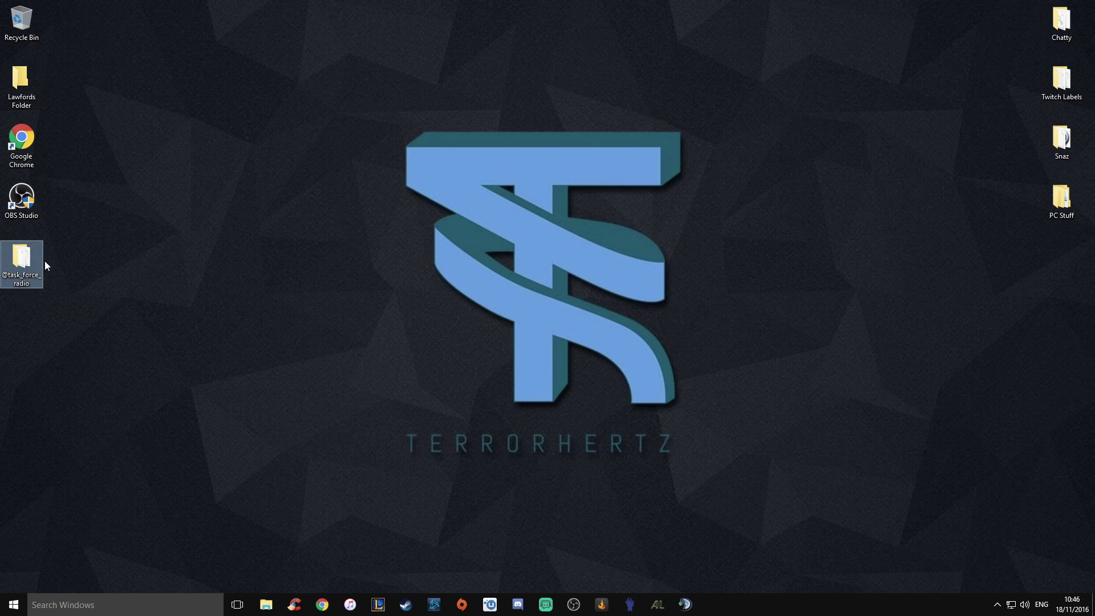
pyautogui.click(183, 266)
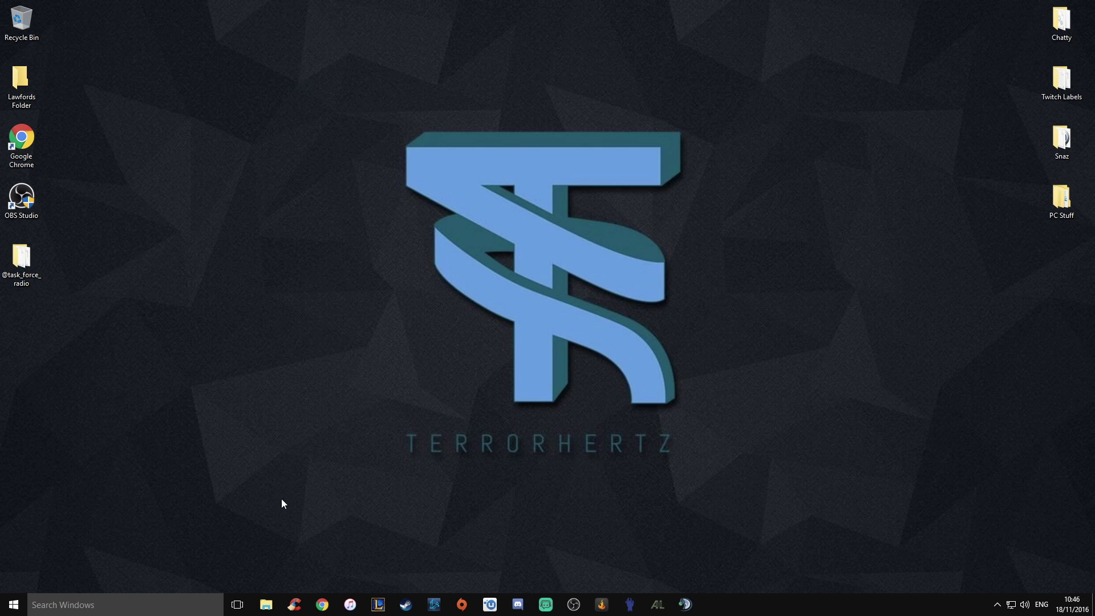
pyautogui.click(264, 606)
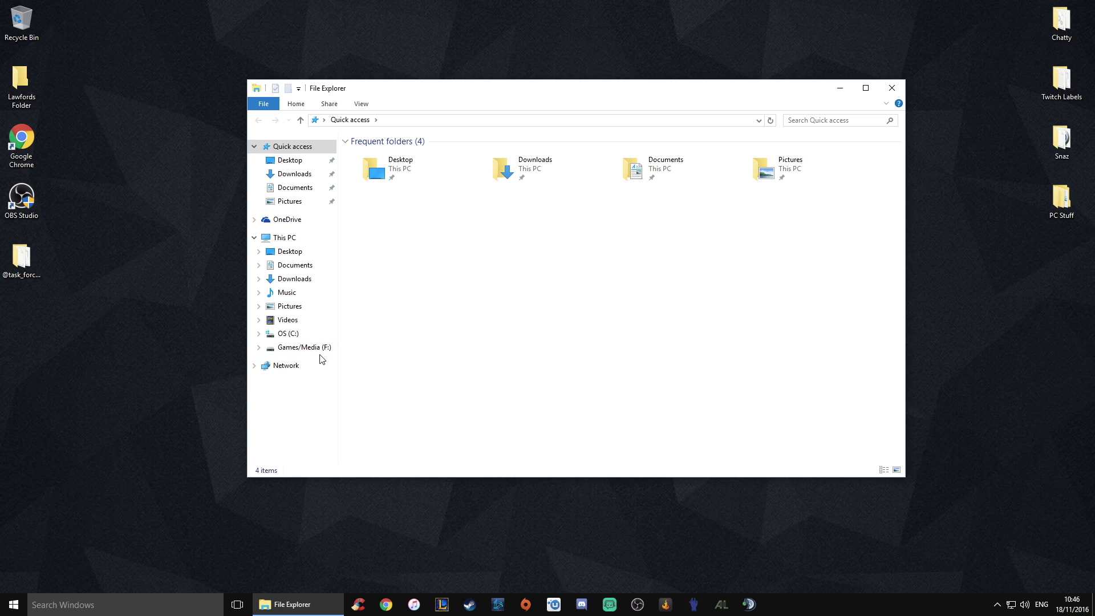
pyautogui.click(291, 333)
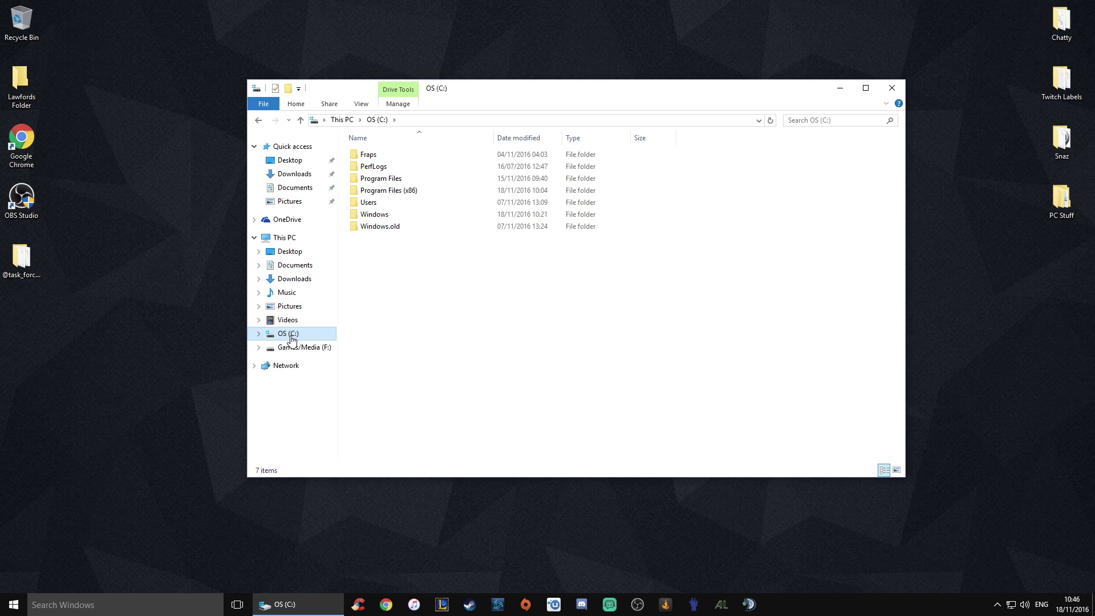
pyautogui.doubleClick(377, 206)
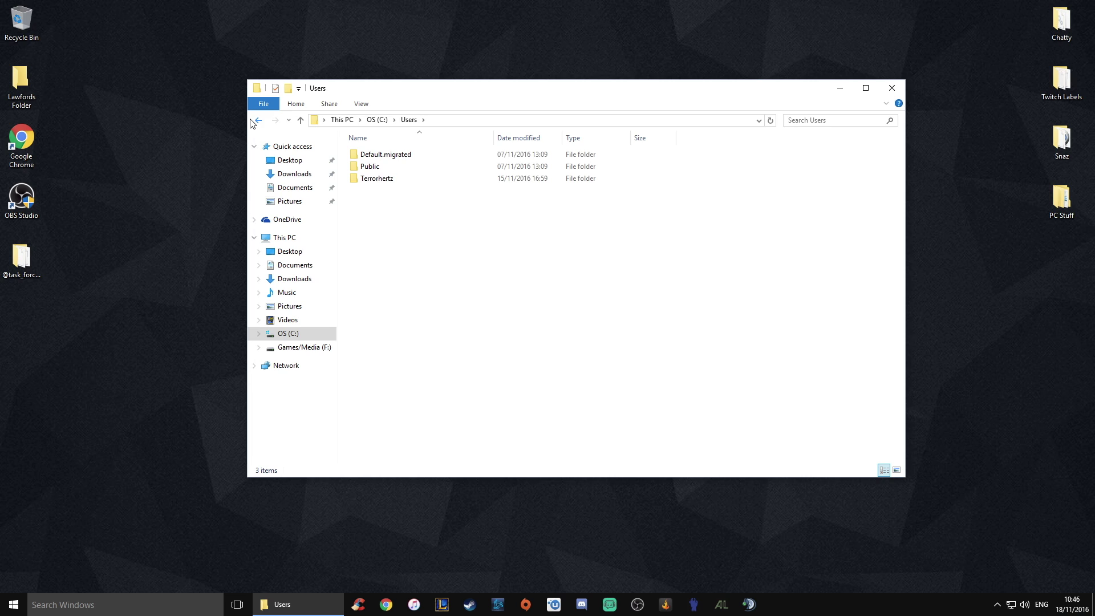
pyautogui.press('BackSpace')
pyautogui.doubleClick(394, 192)
pyautogui.scroll(-2, 385, 342)
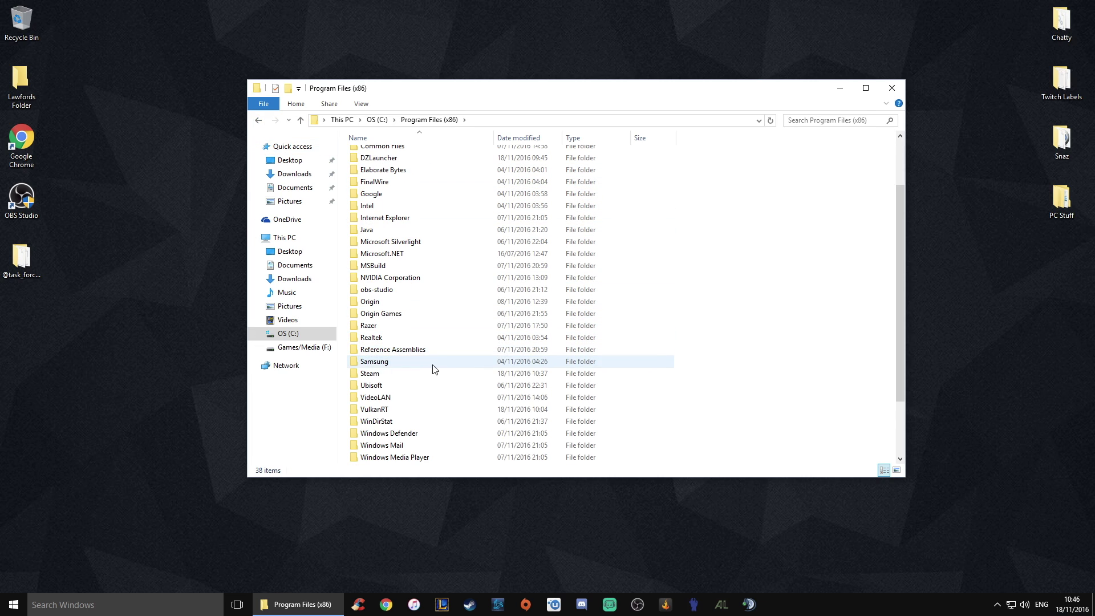
pyautogui.click(386, 374)
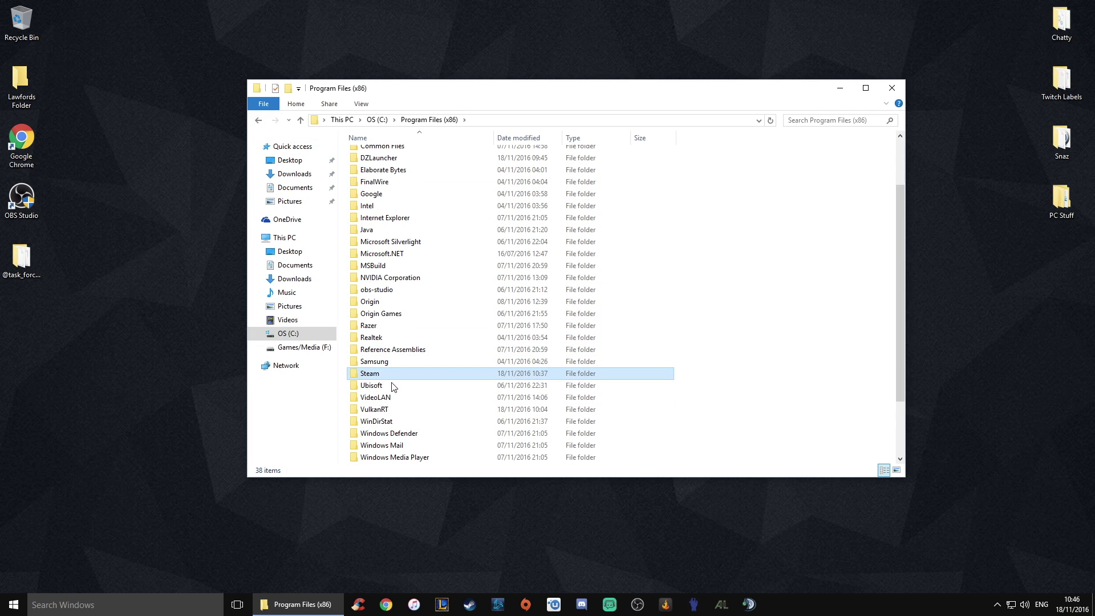
# Open the Arma 3 installation folder under Steam, steamapps, common on the Games/Media (F:) drive.
pyautogui.click(291, 349)
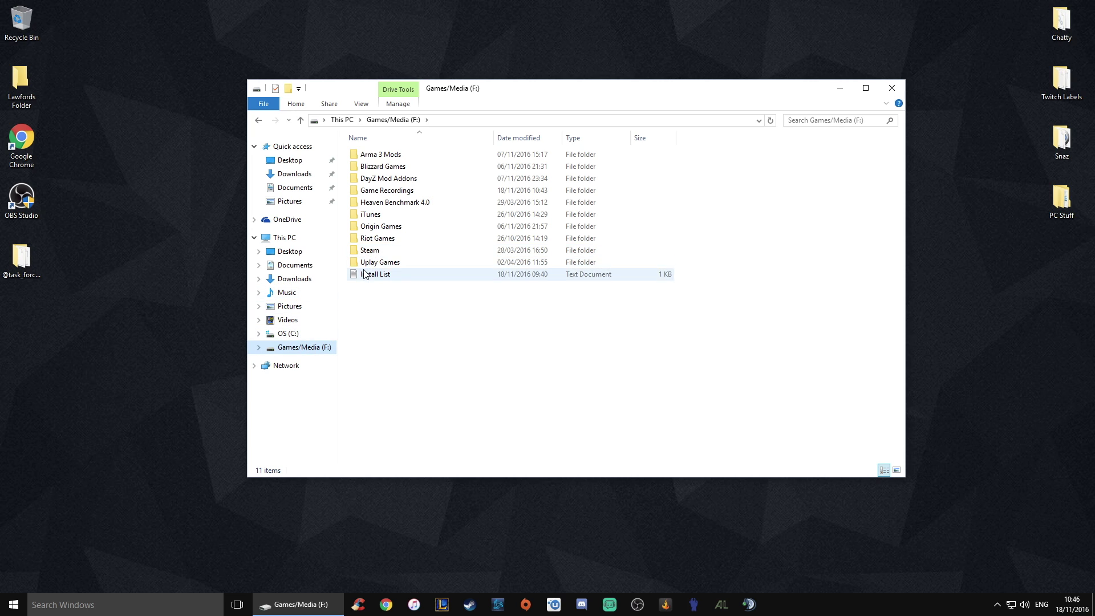
pyautogui.doubleClick(369, 249)
pyautogui.doubleClick(376, 156)
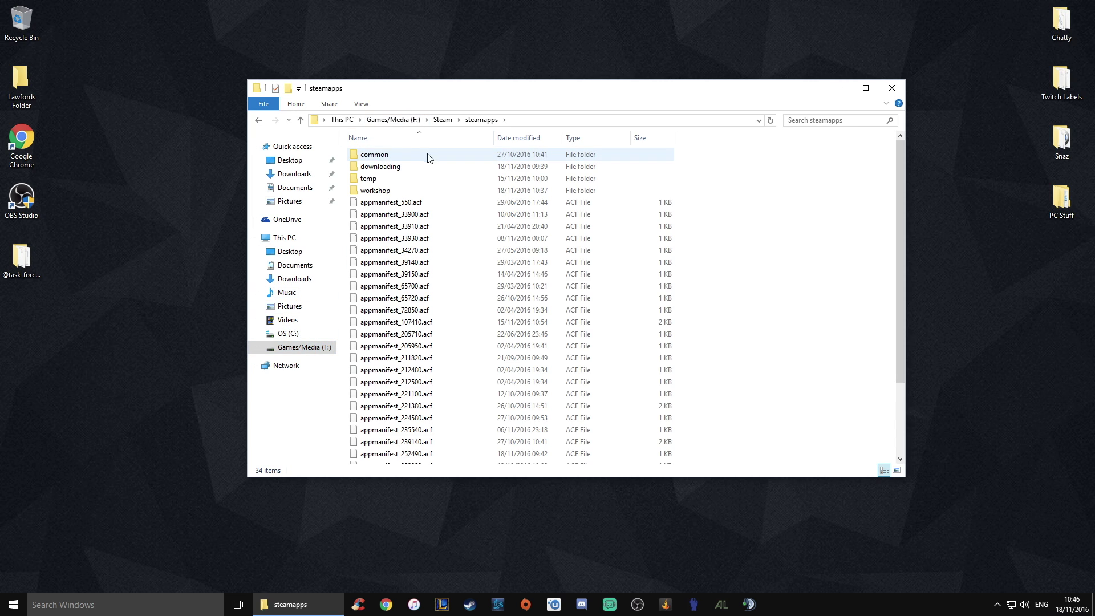
pyautogui.doubleClick(415, 160)
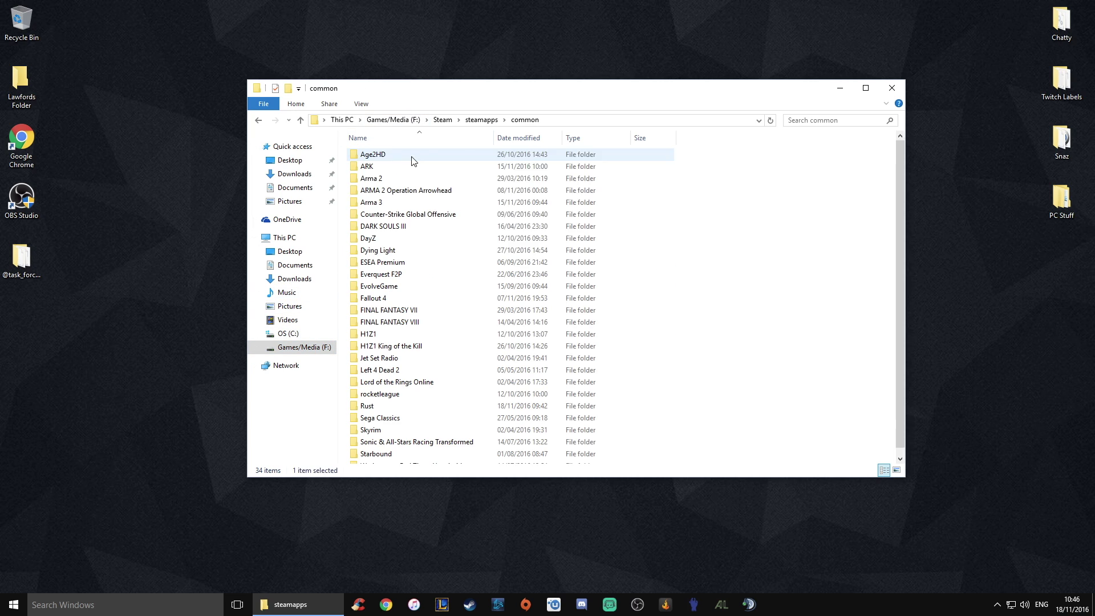
pyautogui.doubleClick(376, 203)
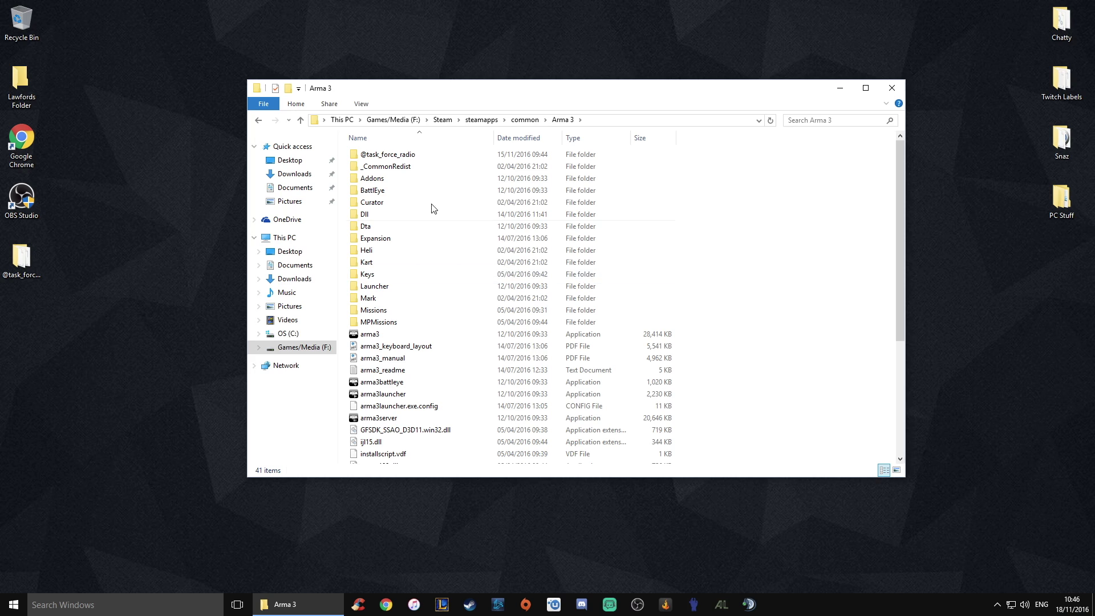
pyautogui.click(38, 270)
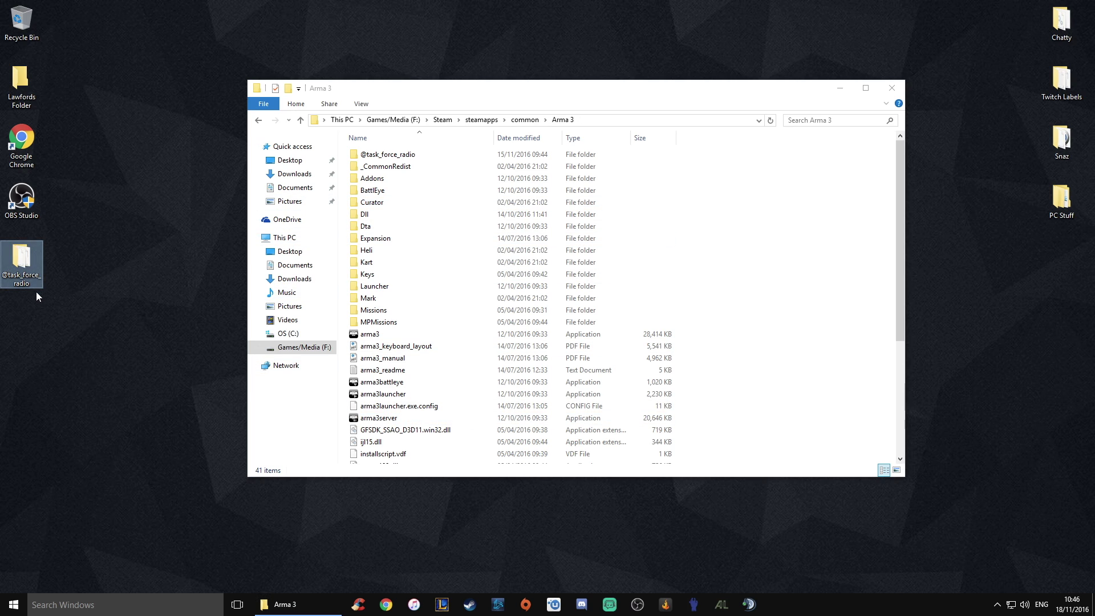
pyautogui.moveTo(75, 231); pyautogui.dragTo(20, 273)
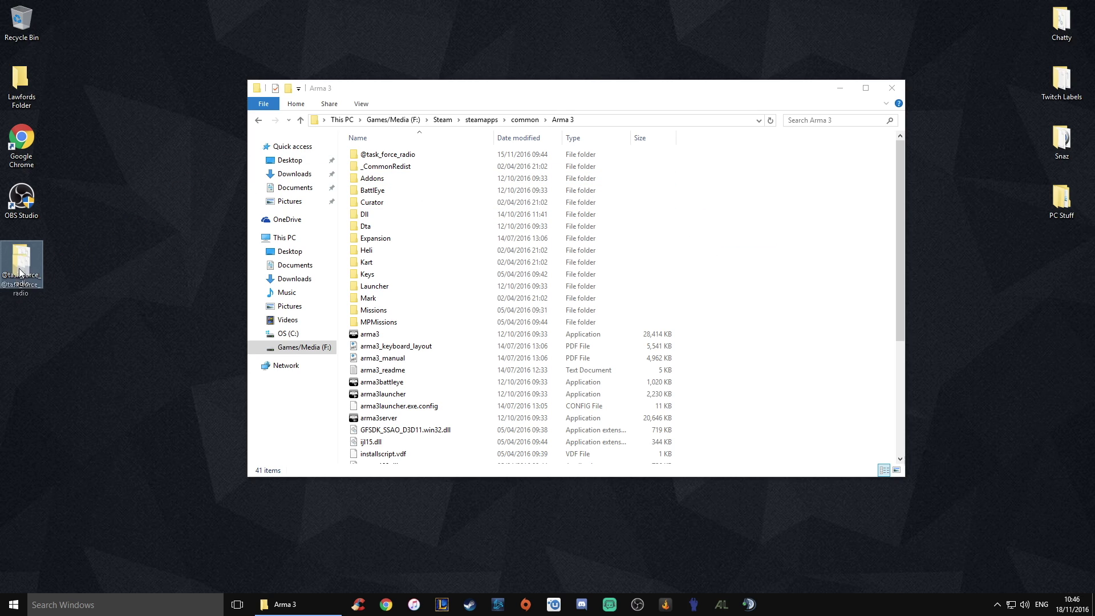
pyautogui.click(383, 153)
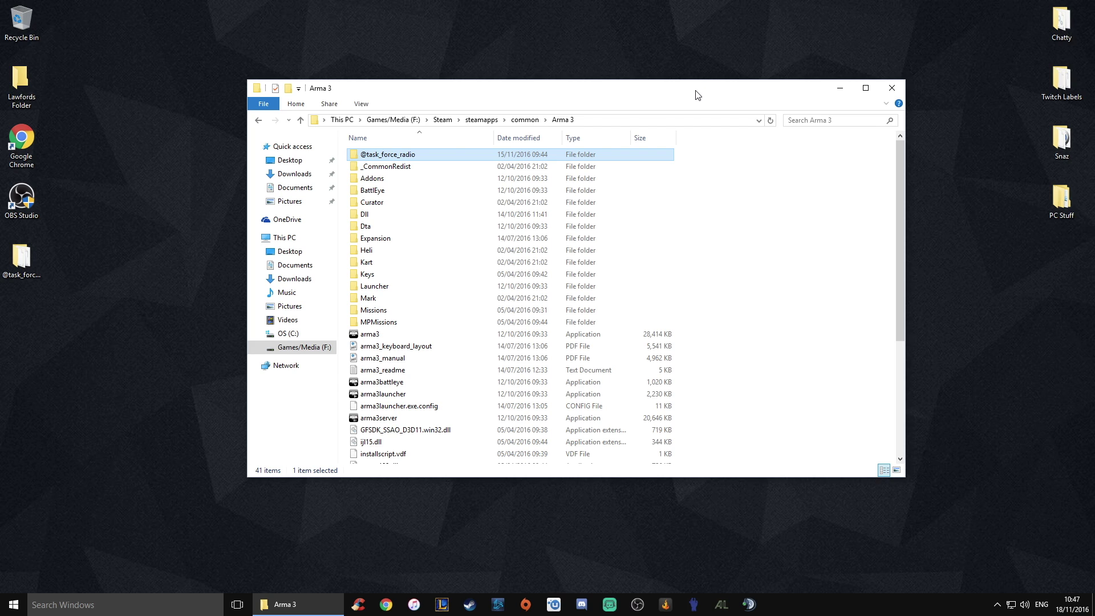
pyautogui.moveTo(695, 90); pyautogui.dragTo(682, 90)
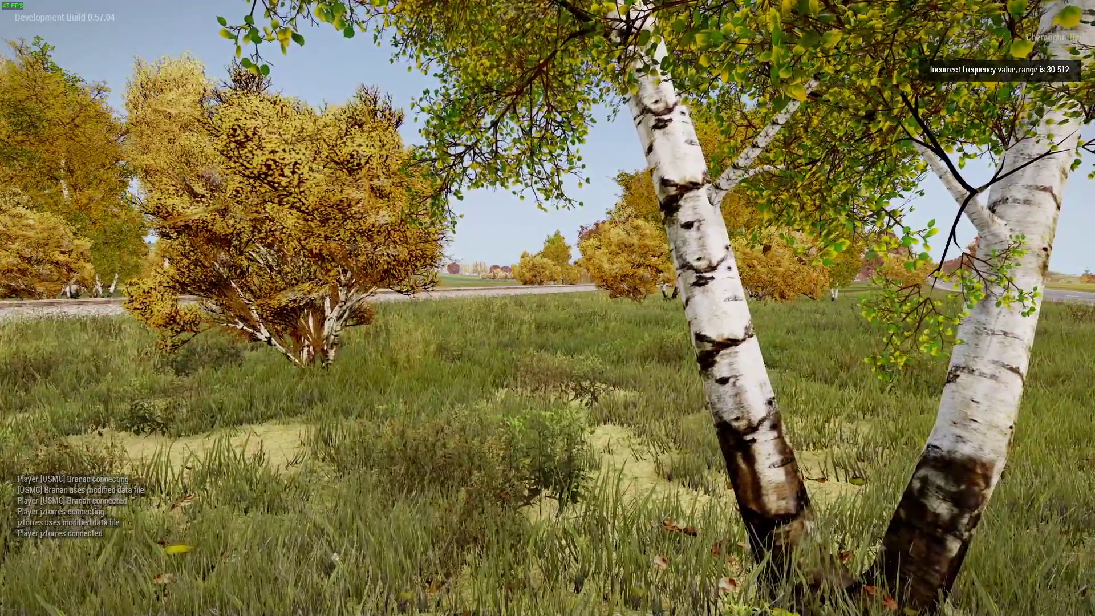
# In Arma 3, bring up the handheld radio and cycle through its channels back to channel 1.
pyautogui.hotkey('ctrl', 'p')
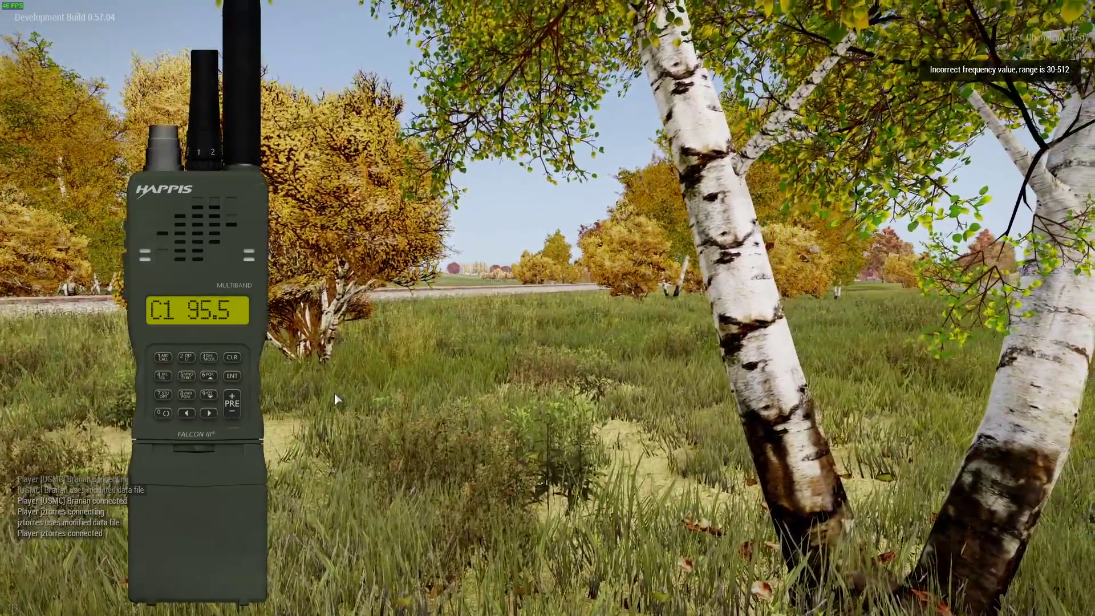
pyautogui.click(228, 357)
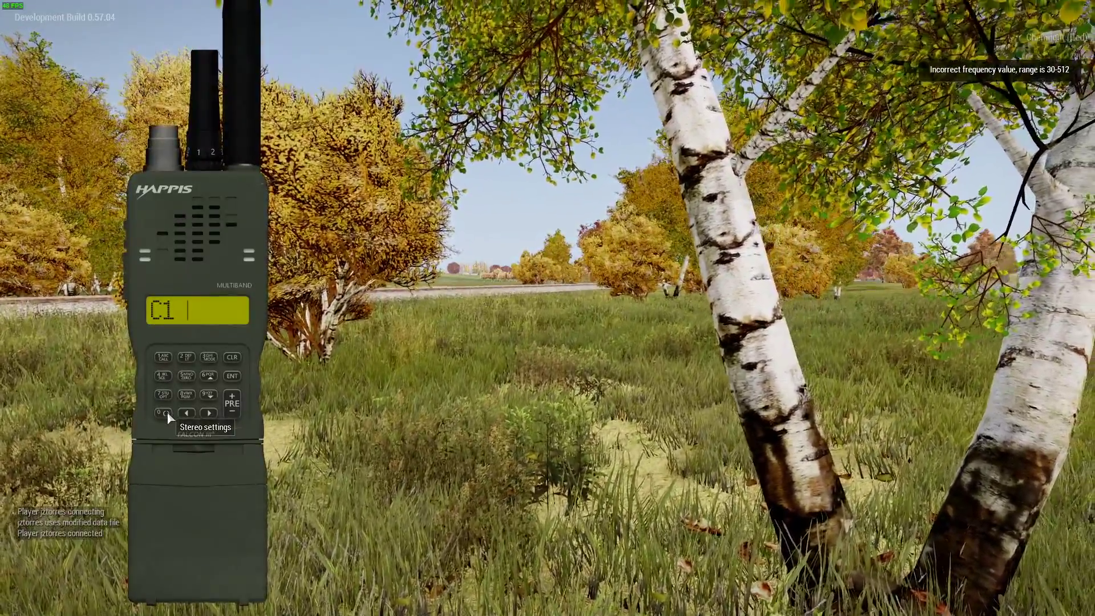
pyautogui.click(232, 399)
pyautogui.click(233, 399)
pyautogui.click(233, 399)
pyautogui.click(232, 399)
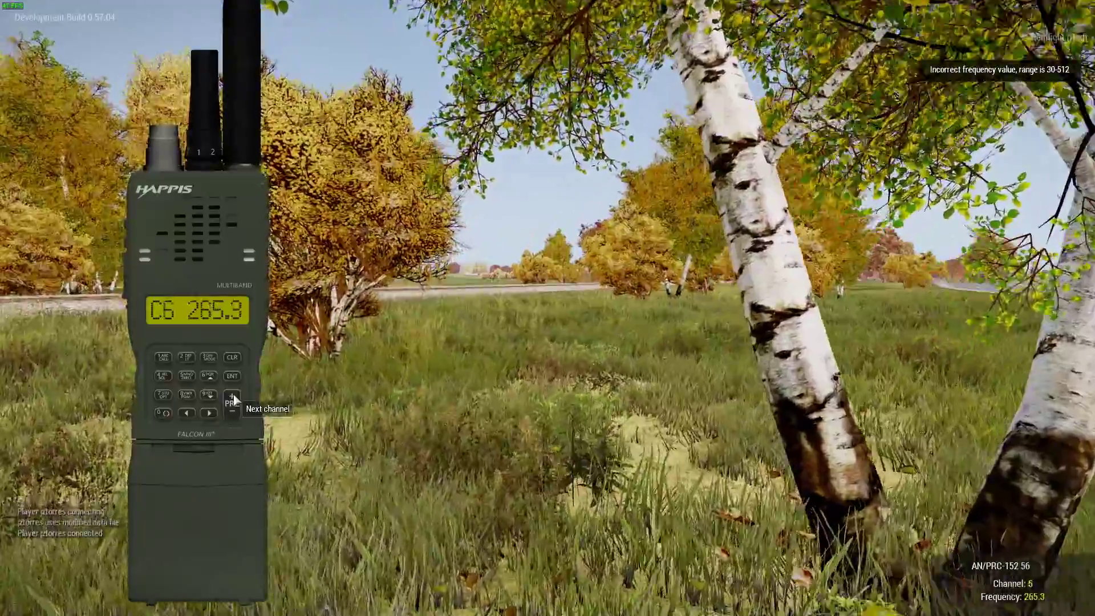
pyautogui.click(233, 399)
pyautogui.click(234, 399)
pyautogui.click(233, 400)
pyautogui.click(234, 399)
pyautogui.click(234, 399)
pyautogui.click(234, 399)
pyautogui.click(233, 400)
pyautogui.click(233, 399)
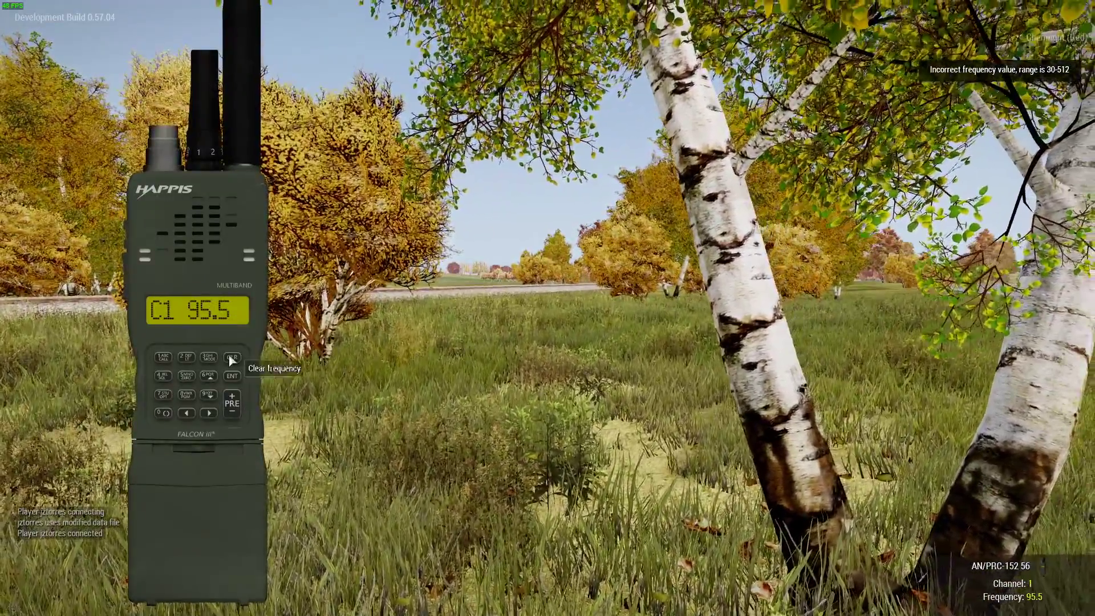
# Replace the radio's channel 1 frequency with 80.5 and put the radio away.
pyautogui.click(230, 358)
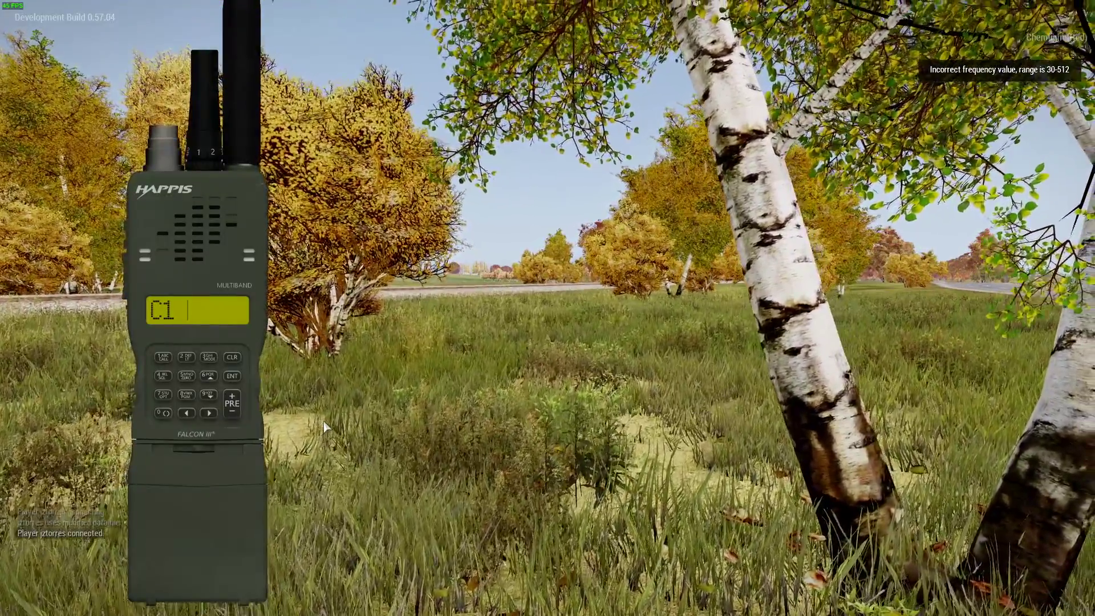
pyautogui.write('80.5')
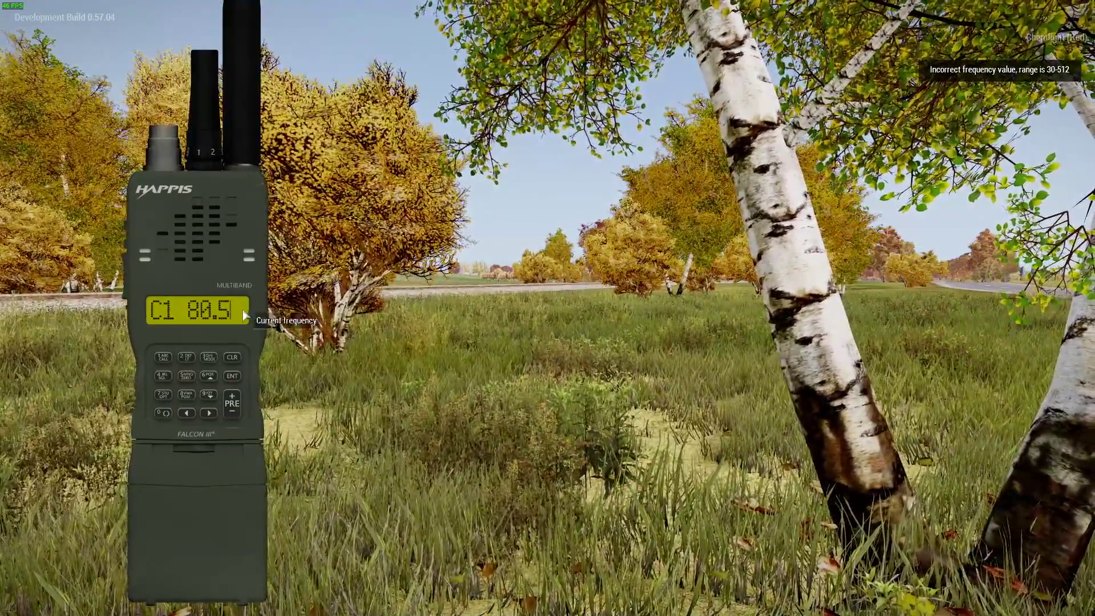
pyautogui.click(231, 376)
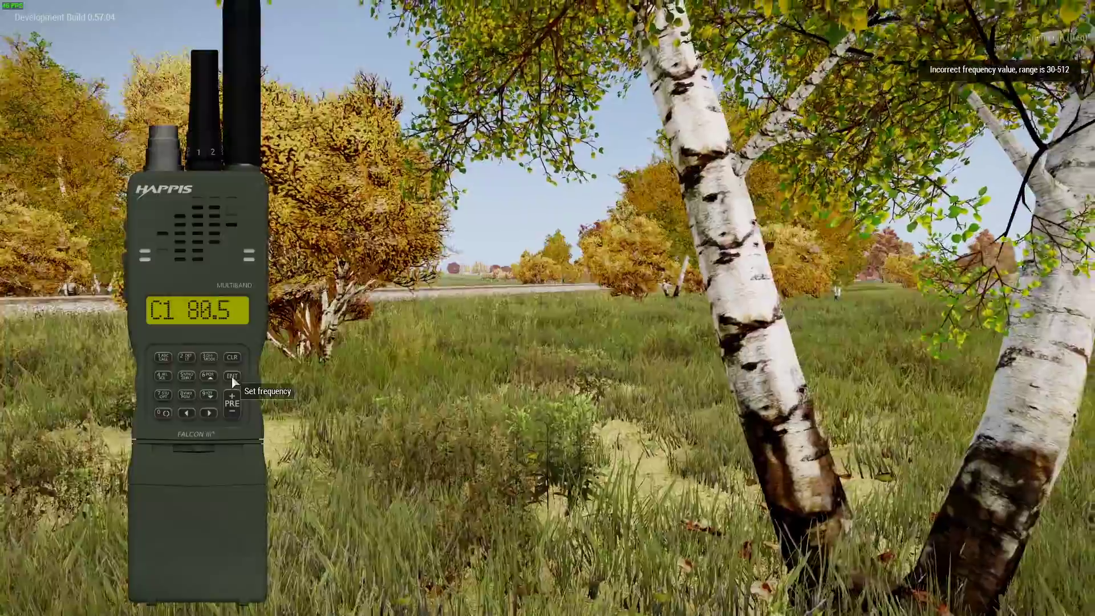
pyautogui.press('capslock')
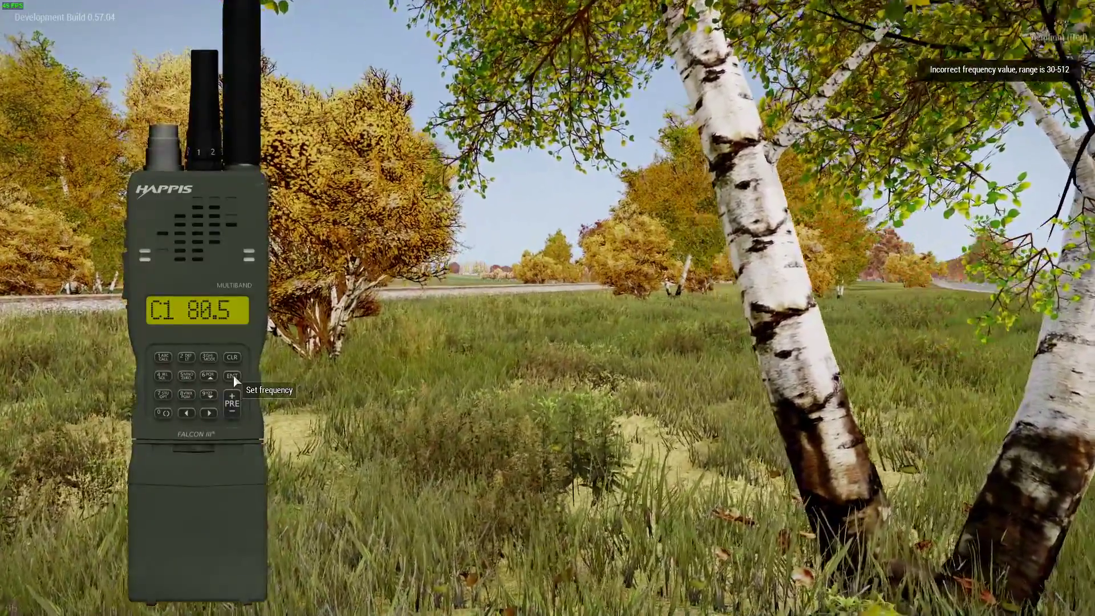
pyautogui.press('Escape')
# Change the direct speech voice volume to yelling.
pyautogui.press('KP_Add')
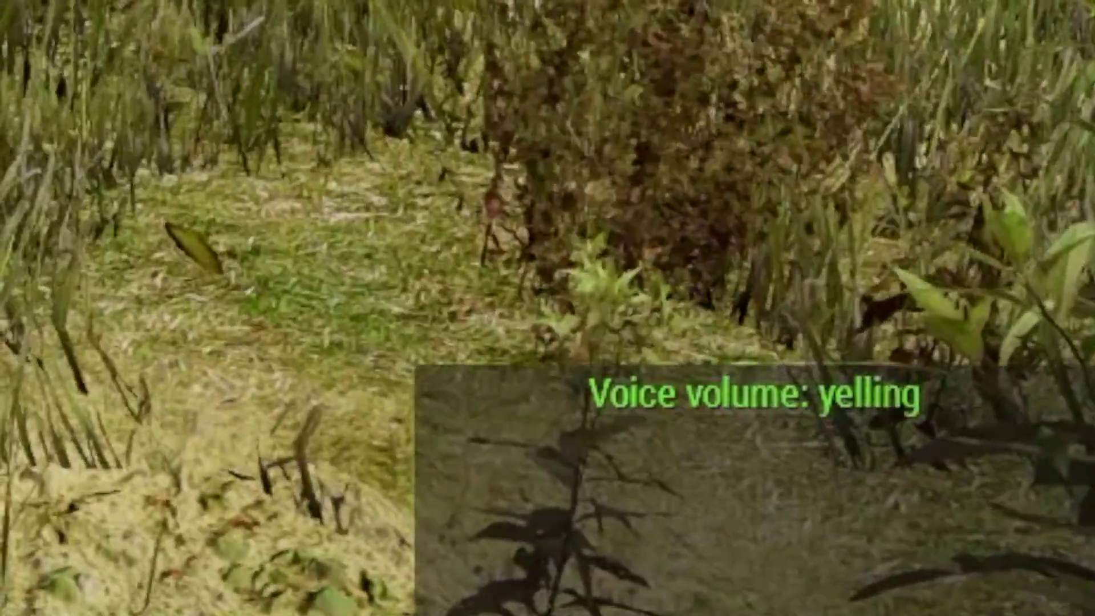
pyautogui.hotkey('ctrl', 'Tab')
pyautogui.hotkey('ctrl', 'Tab')
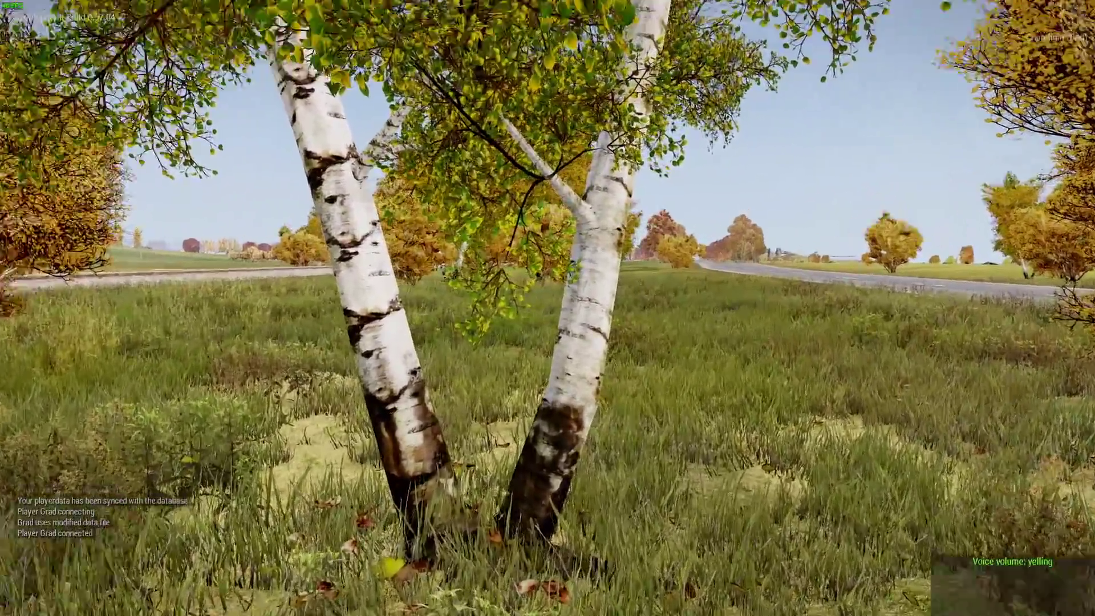
pyautogui.press('KP_Add')
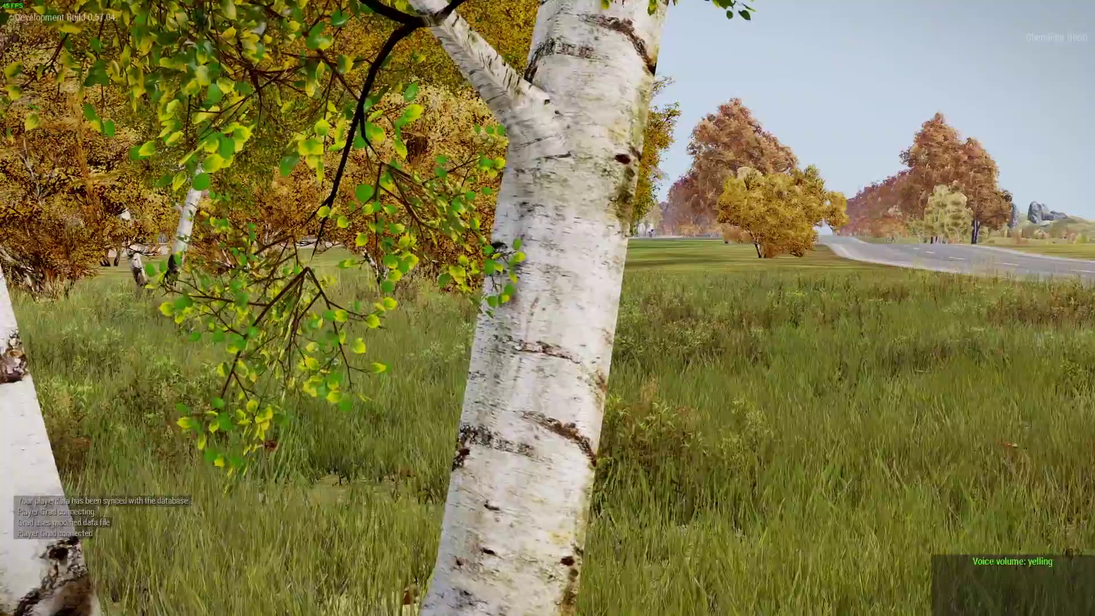
pyautogui.press('KP_Subtract')
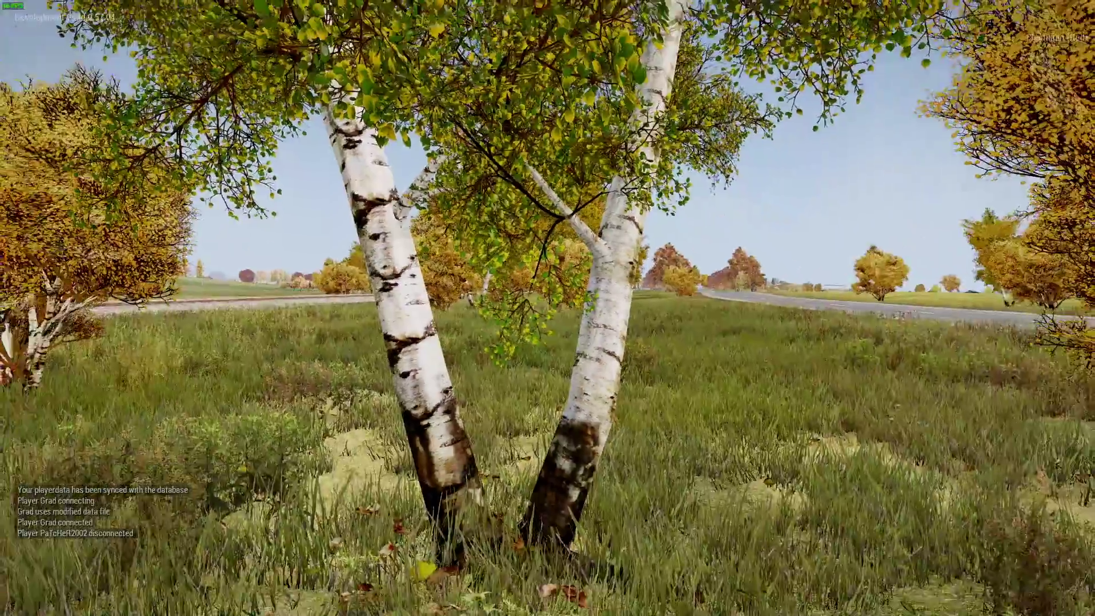
pyautogui.press('w')
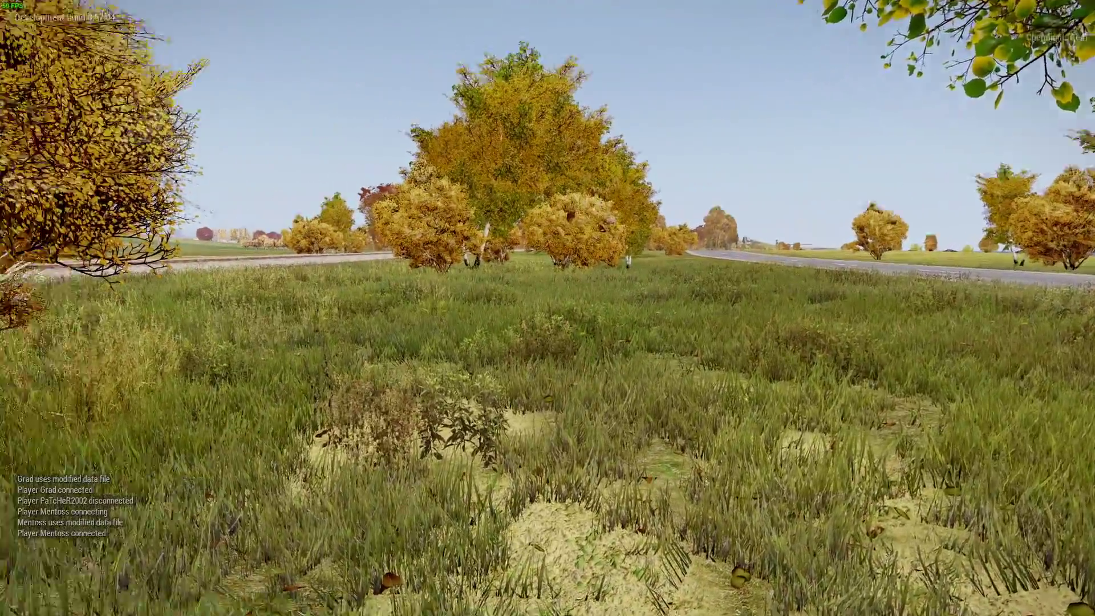
pyautogui.press('s')
pyautogui.press('s')
pyautogui.press('d')
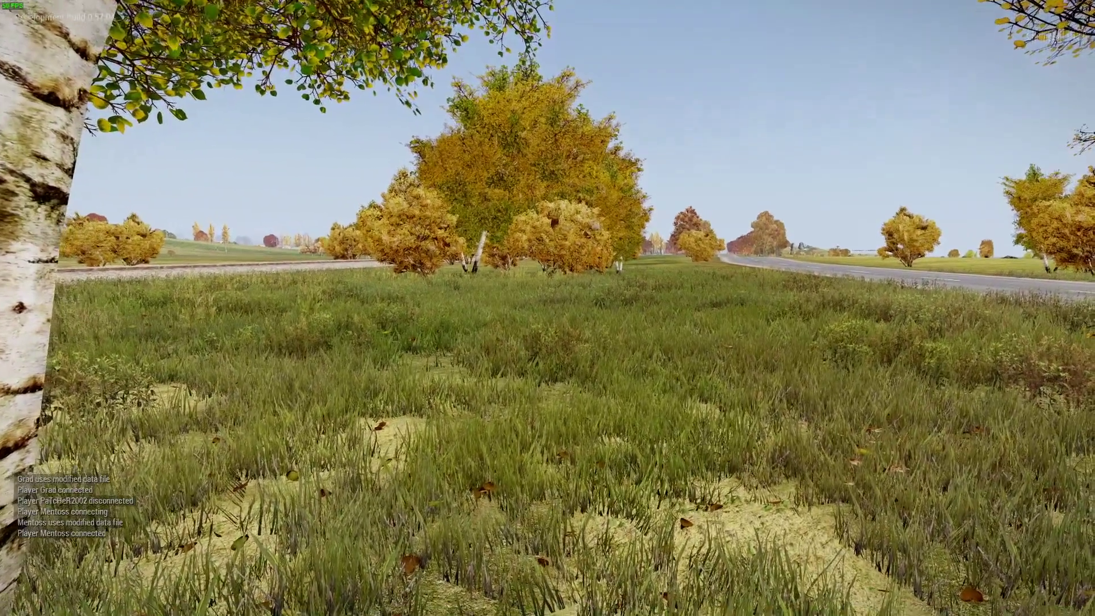